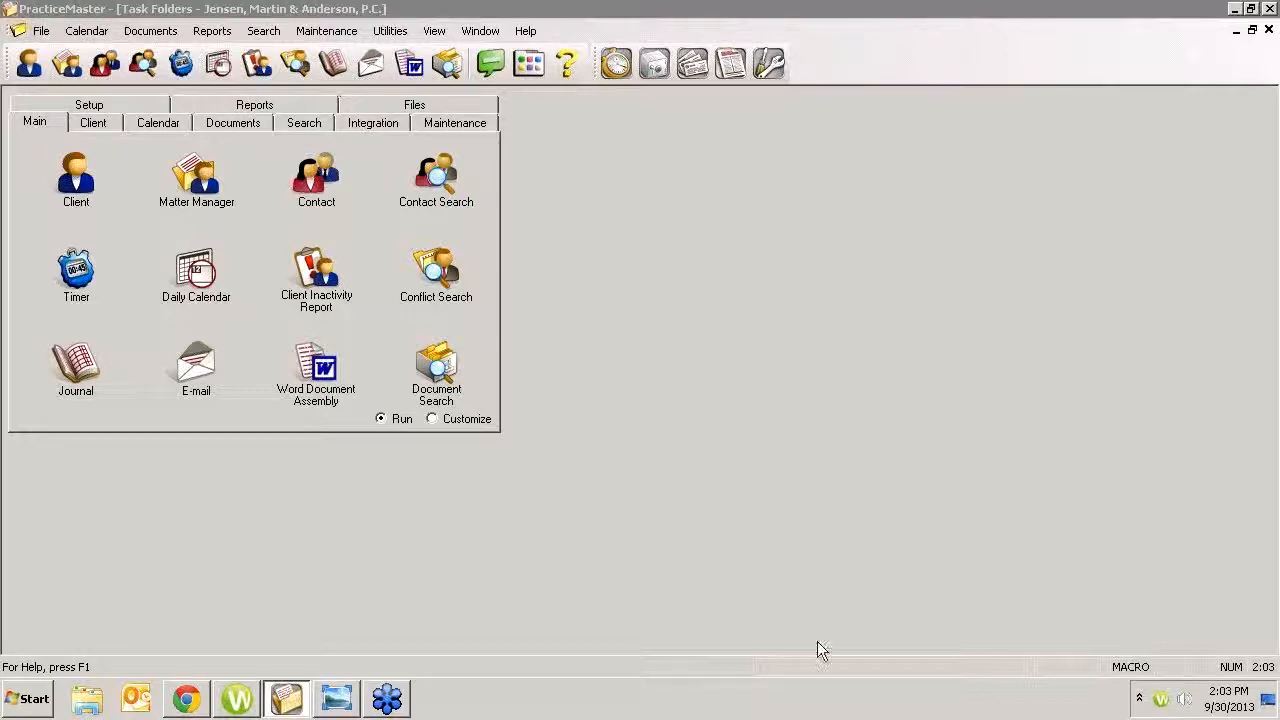
- Switch to Windows Photo Viewer to look at the GTW.jpg webinar control panel image, and minimize it
{"action": "left_click", "coordinate": [336, 704]}
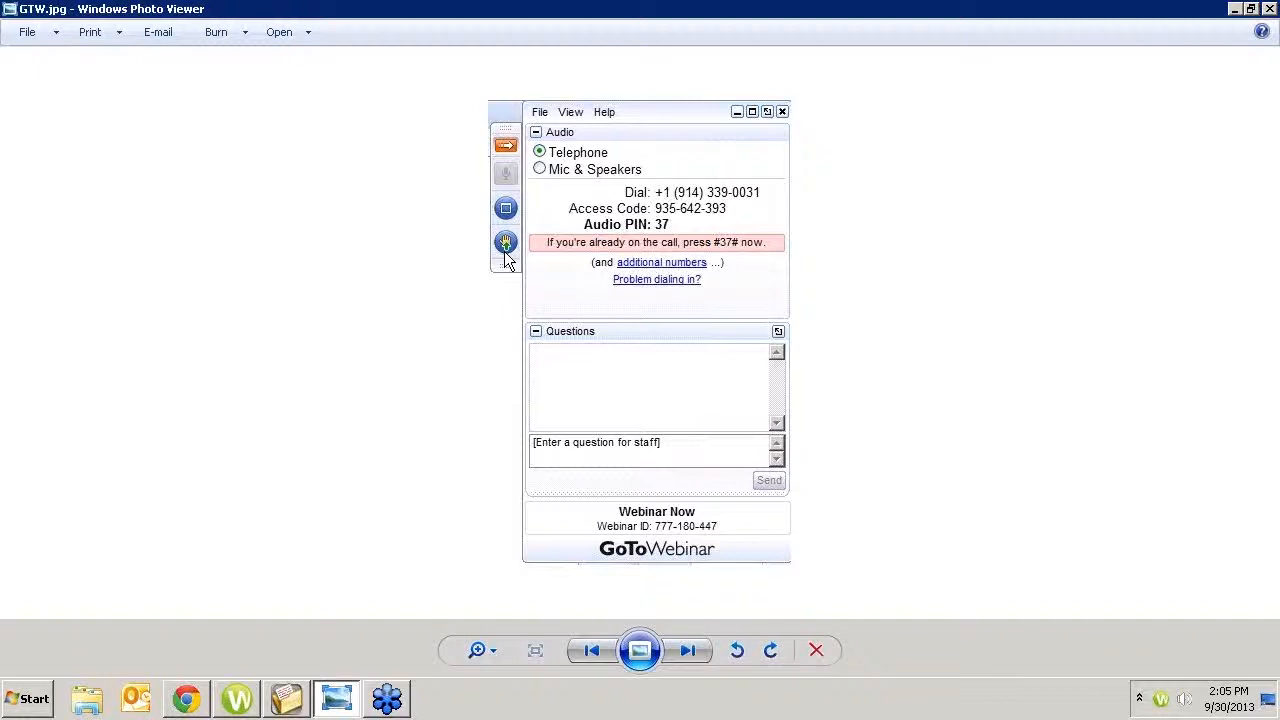
{"action": "left_click", "coordinate": [1235, 12]}
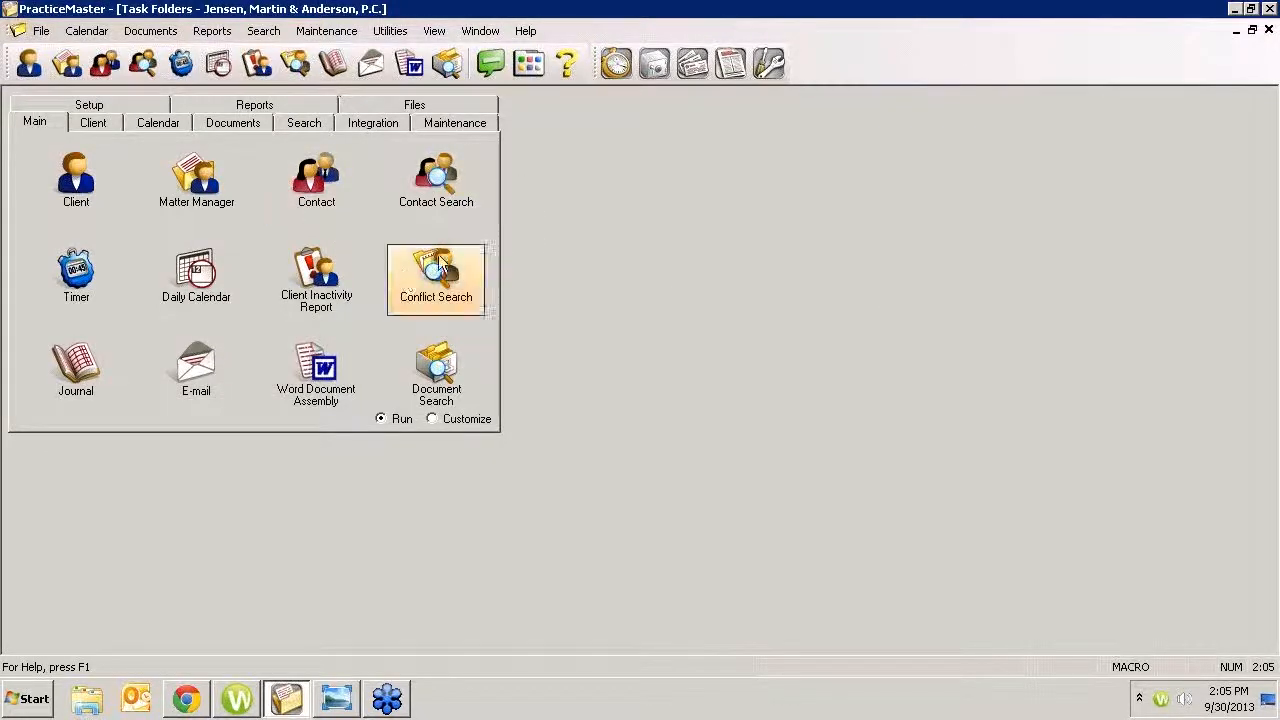
- Run a whole-word contact search for the client's last name
{"action": "left_click", "coordinate": [441, 188]}
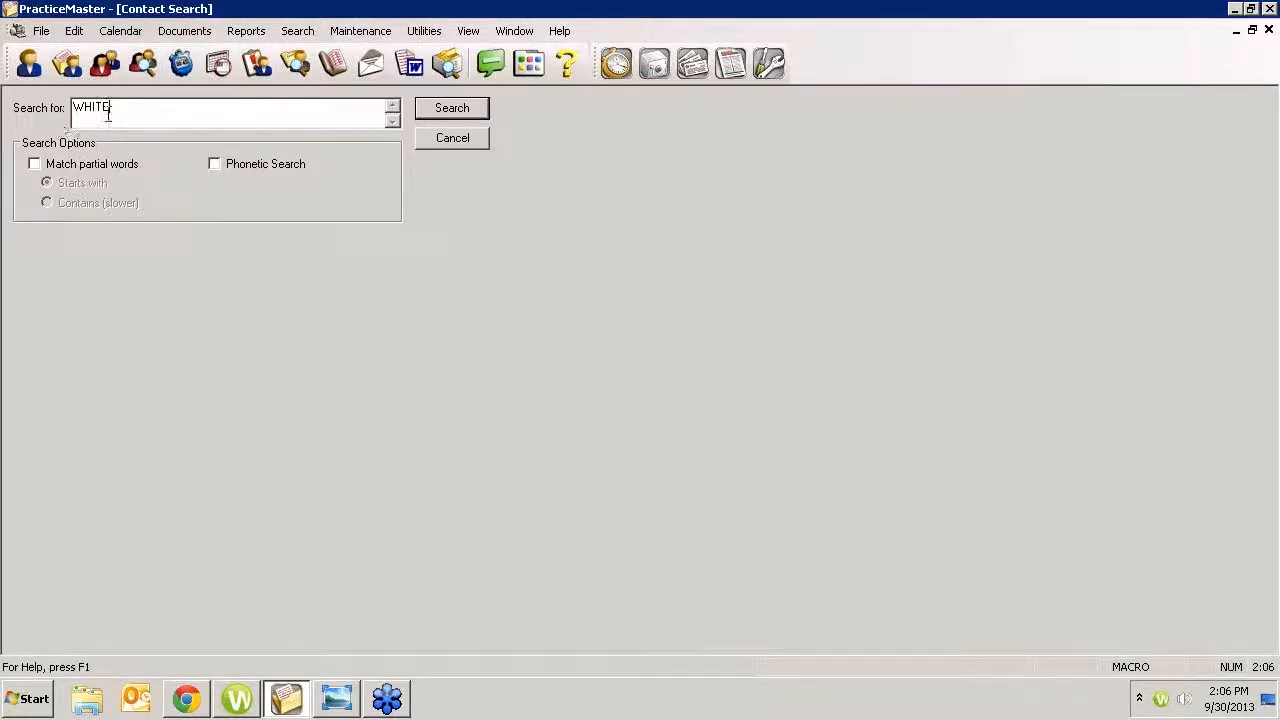
{"action": "left_click", "coordinate": [451, 108]}
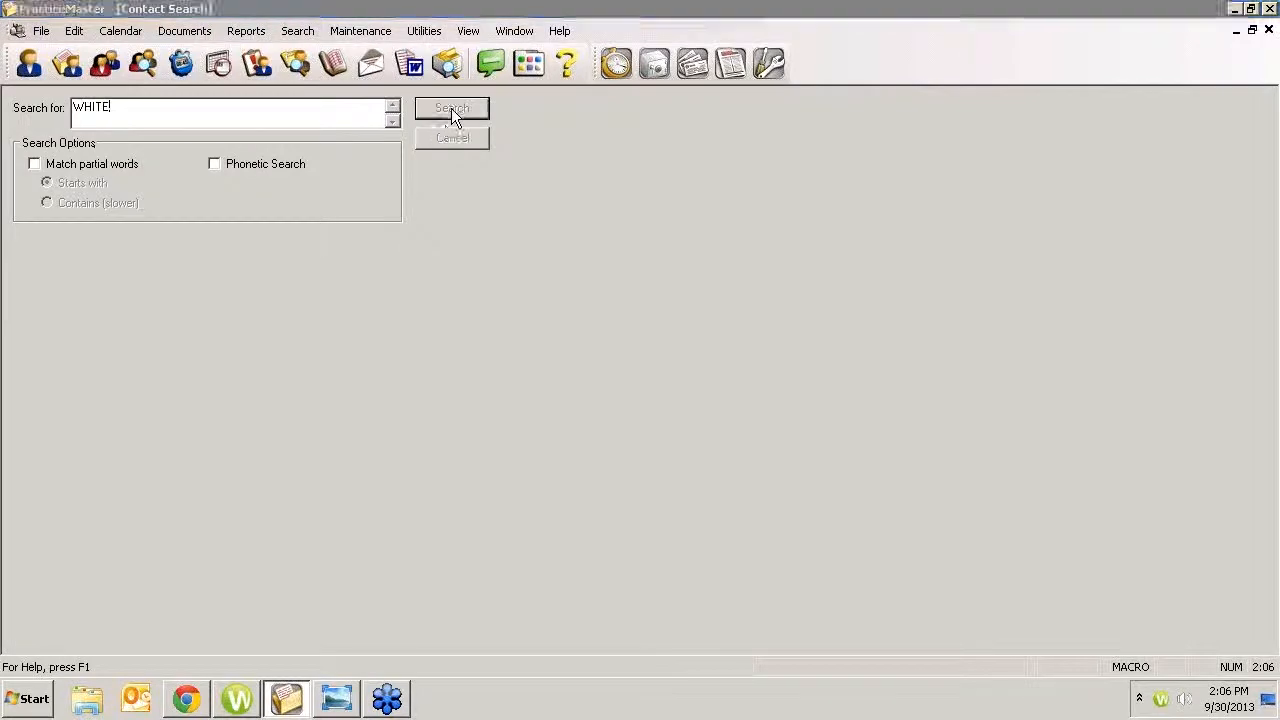
{"action": "left_click", "coordinate": [675, 438]}
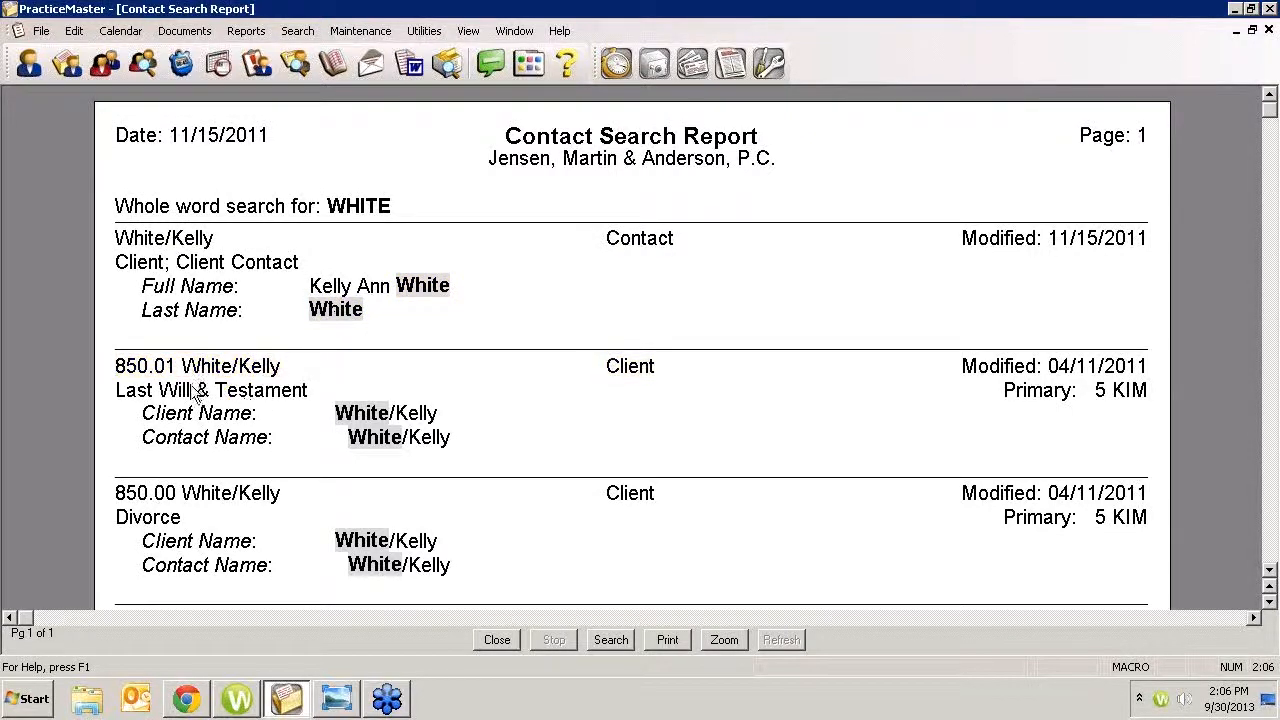
- Review the matches in the search report, view the matching contact's record, and close both the record and the report
{"action": "scroll", "coordinate": [296, 406], "scroll_direction": "down", "scroll_amount": 4}
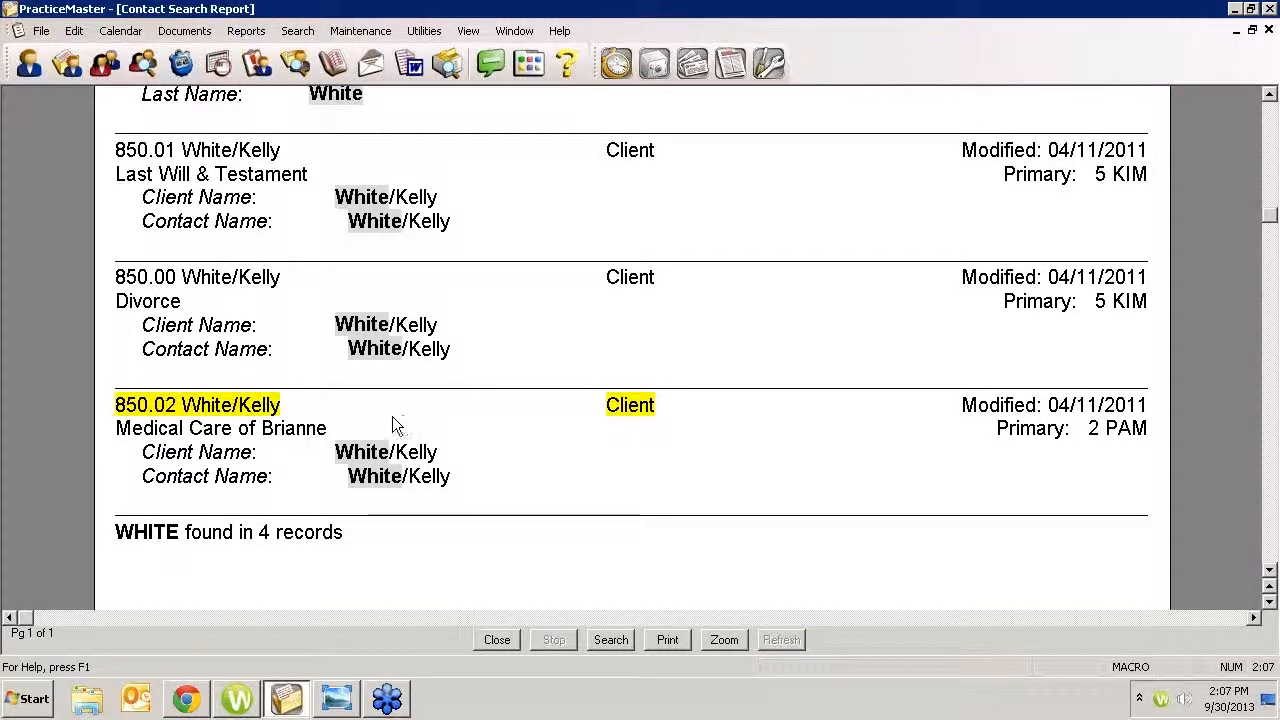
{"action": "scroll", "coordinate": [402, 370], "scroll_direction": "up", "scroll_amount": 3}
{"action": "scroll", "coordinate": [400, 364], "scroll_direction": "up", "scroll_amount": 2}
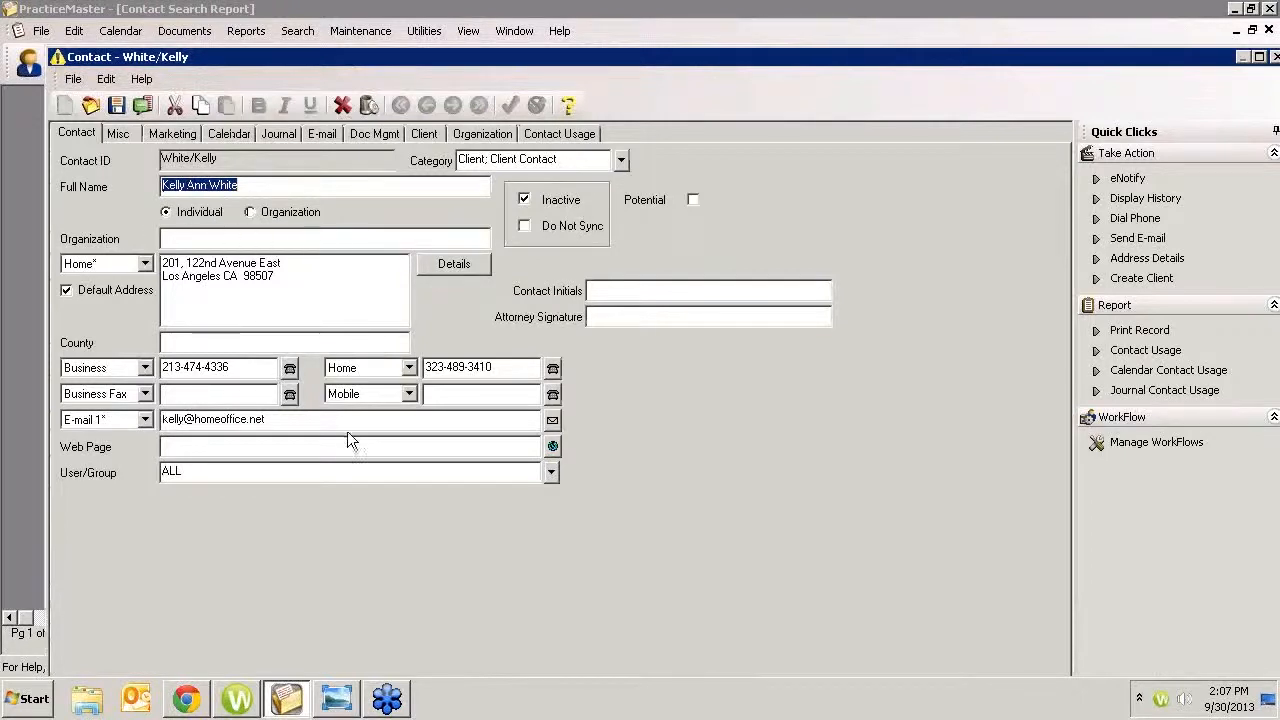
{"action": "left_click", "coordinate": [1274, 57]}
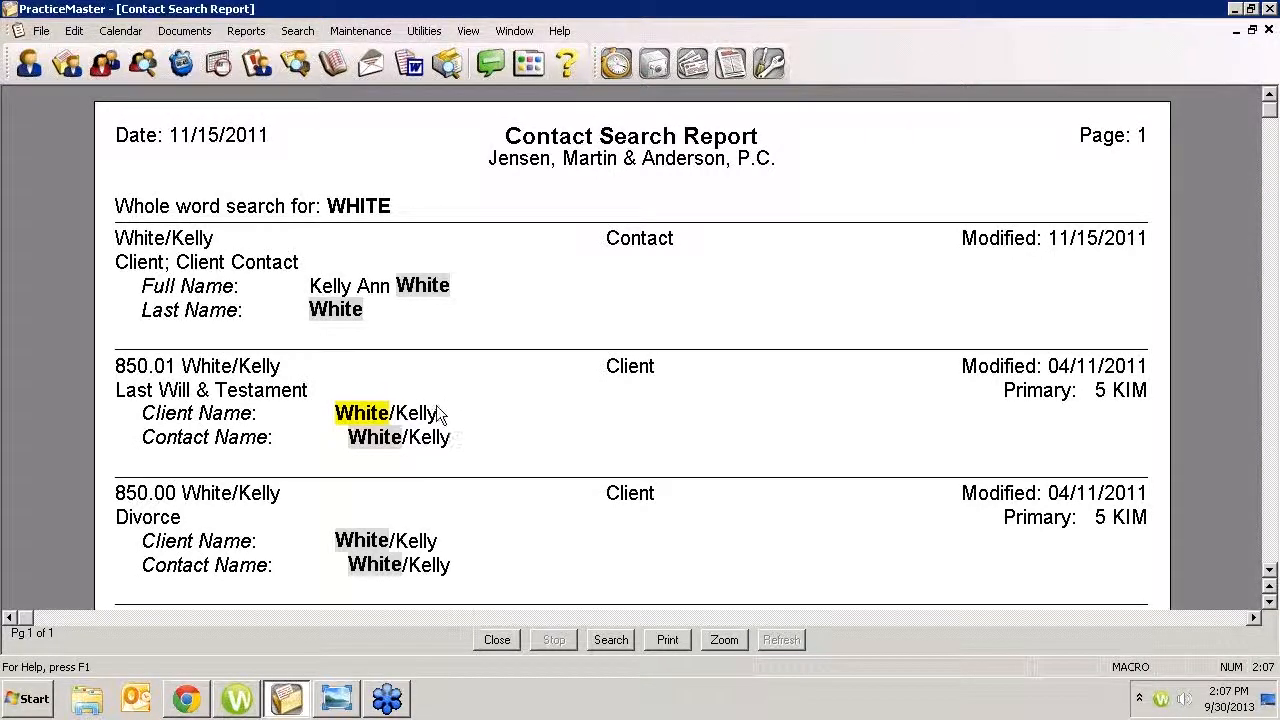
{"action": "left_click", "coordinate": [497, 640]}
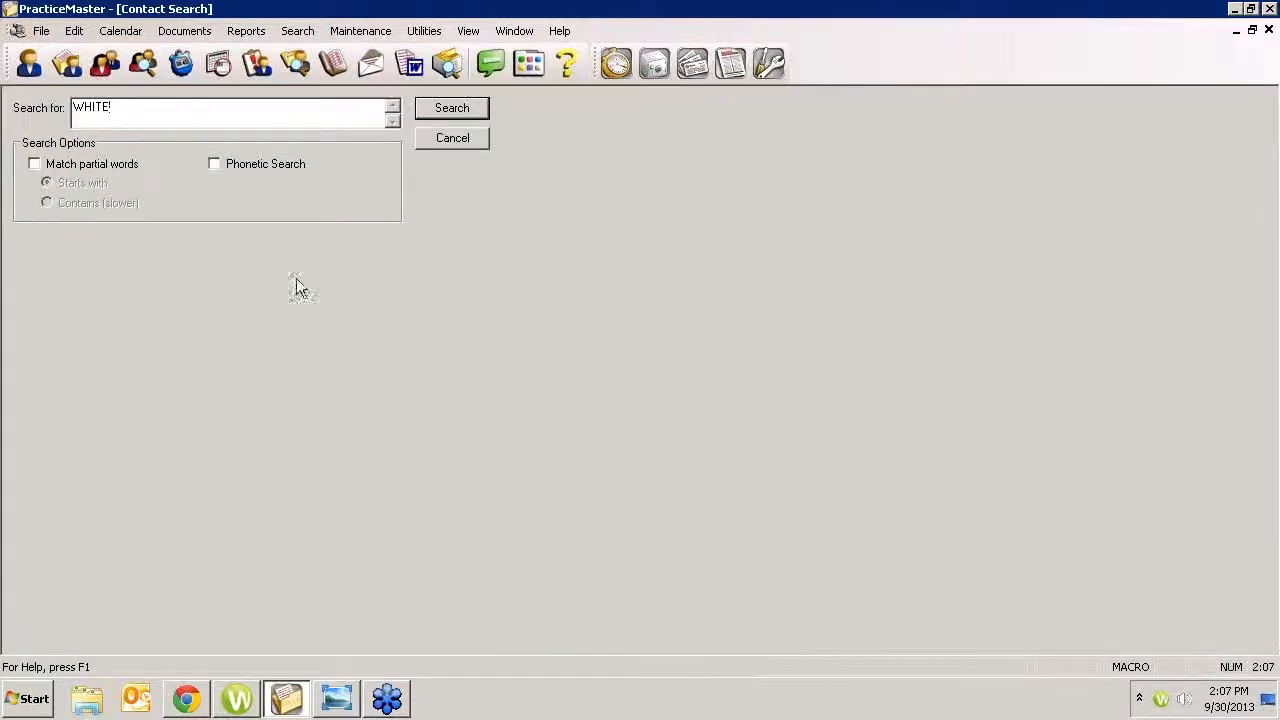
{"action": "type", "text": "KELLY"}
{"action": "left_click_drag", "start_coordinate": [160, 113], "coordinate": [66, 108]}
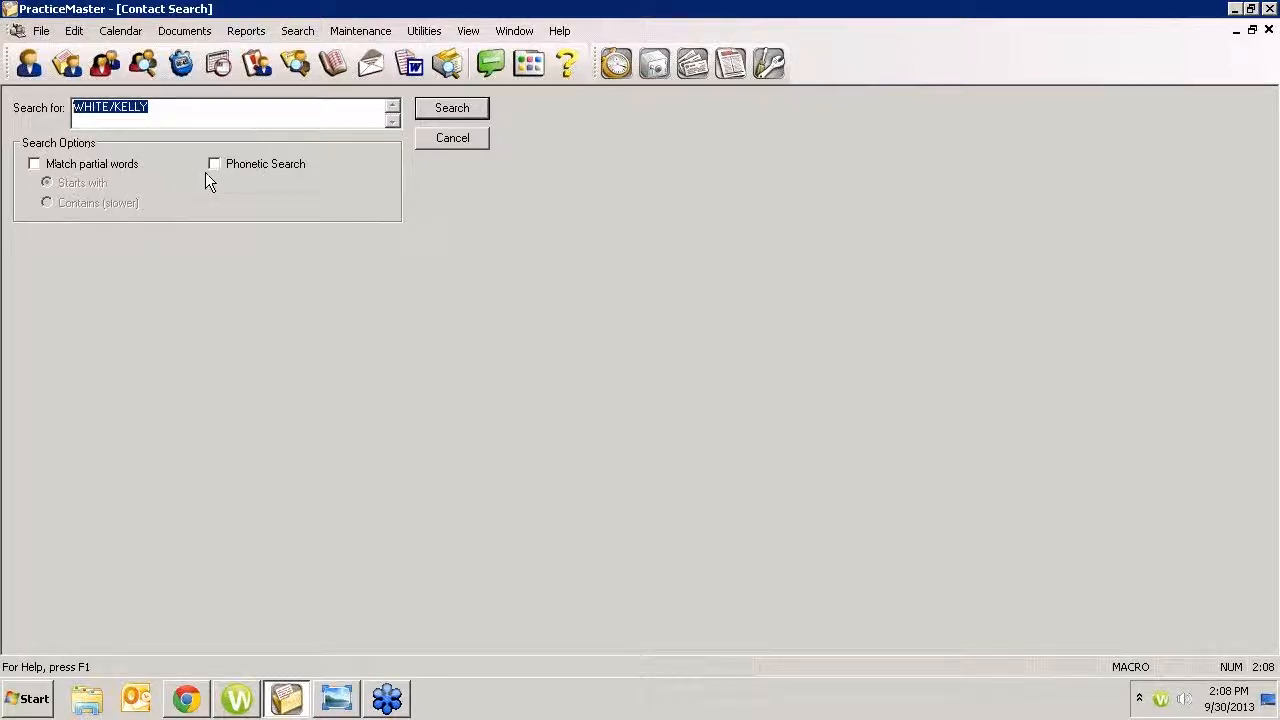
{"action": "left_click", "coordinate": [444, 139]}
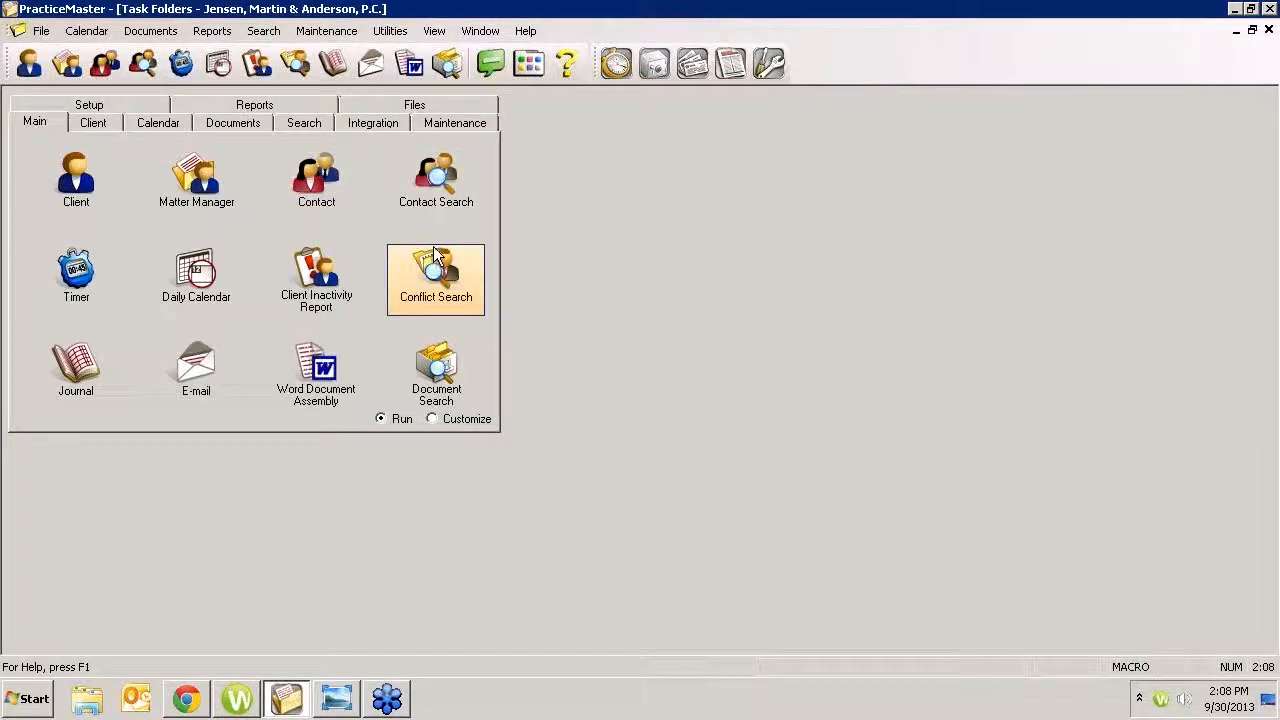
- Examine the phrase match, word order and file options of the Conflict of Interest Search, and close it
{"action": "left_click", "coordinate": [437, 276]}
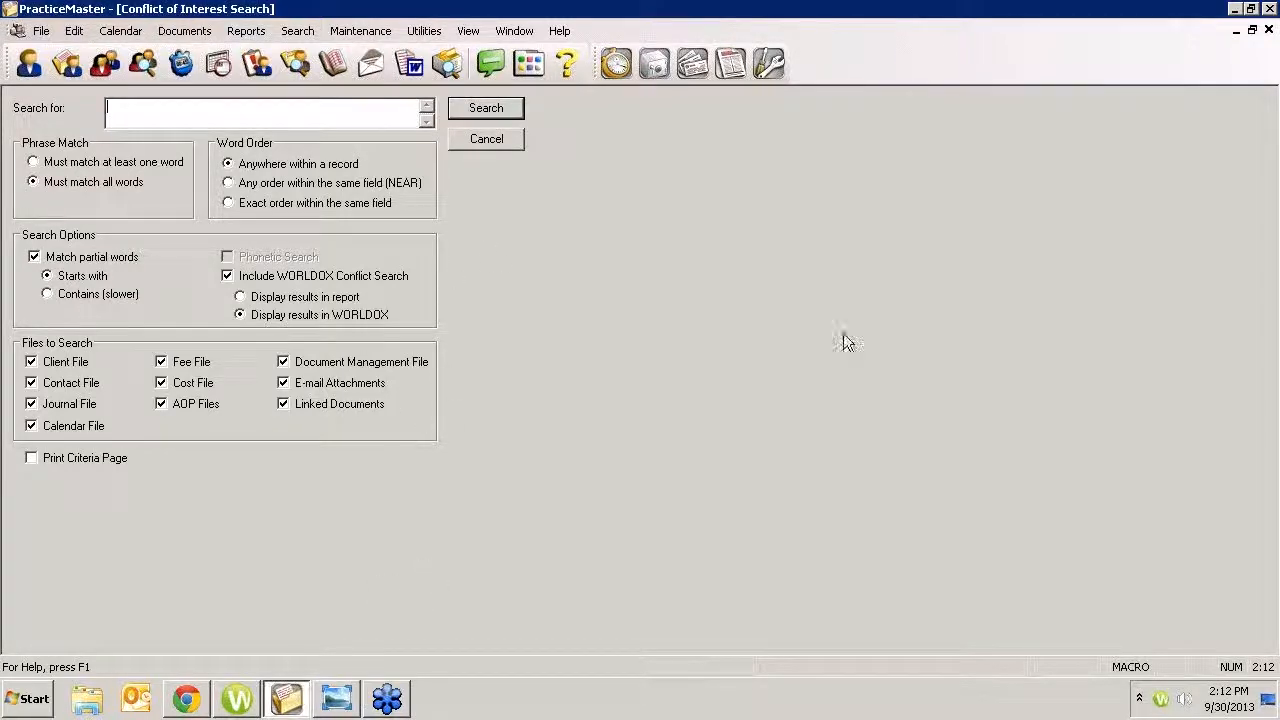
{"action": "left_click", "coordinate": [1272, 38]}
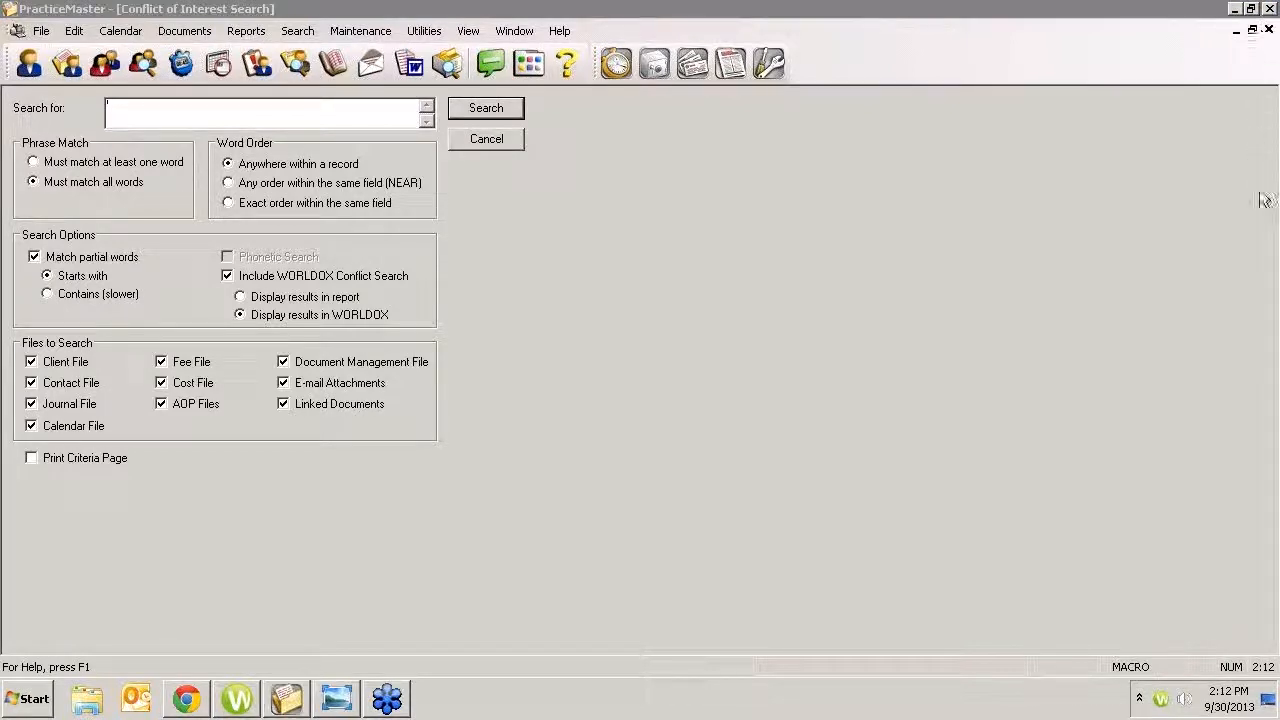
{"action": "left_click", "coordinate": [1269, 30]}
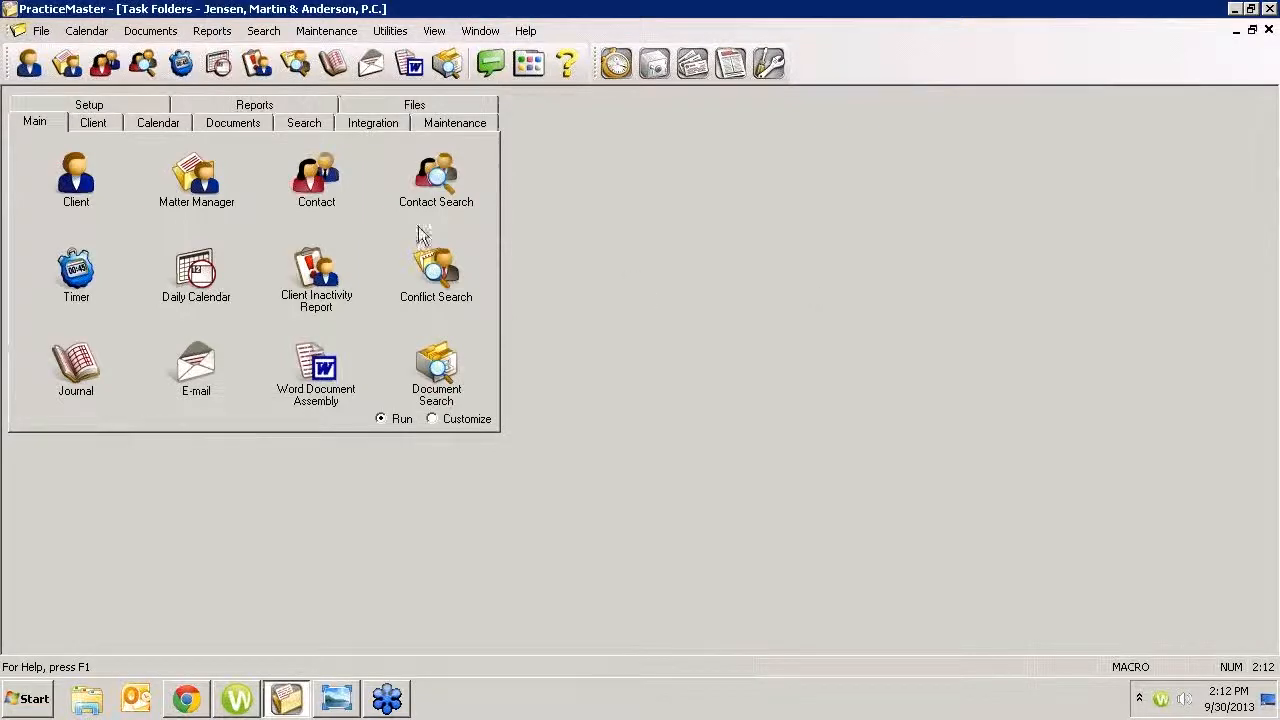
- Open the client record for the Bel-Cor matter from the active client list
{"action": "left_click", "coordinate": [80, 192]}
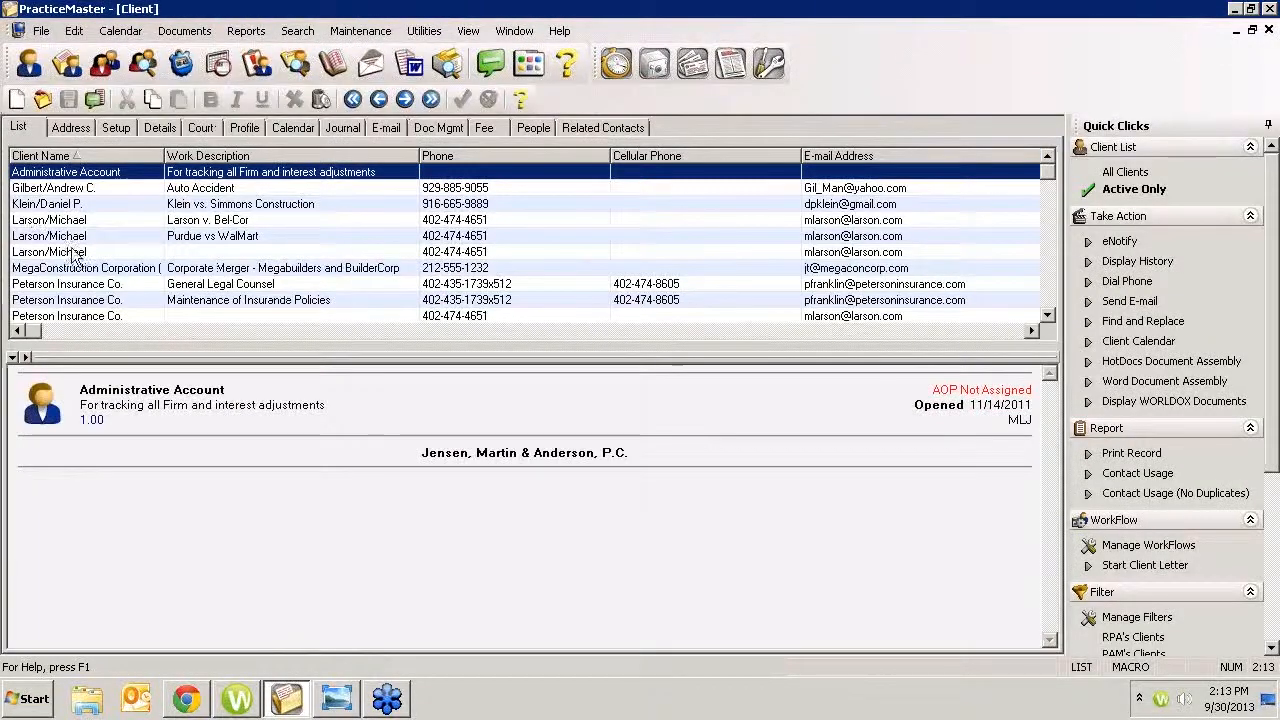
{"action": "double_click", "coordinate": [81, 237]}
{"action": "left_click", "coordinate": [18, 128]}
{"action": "double_click", "coordinate": [130, 214]}
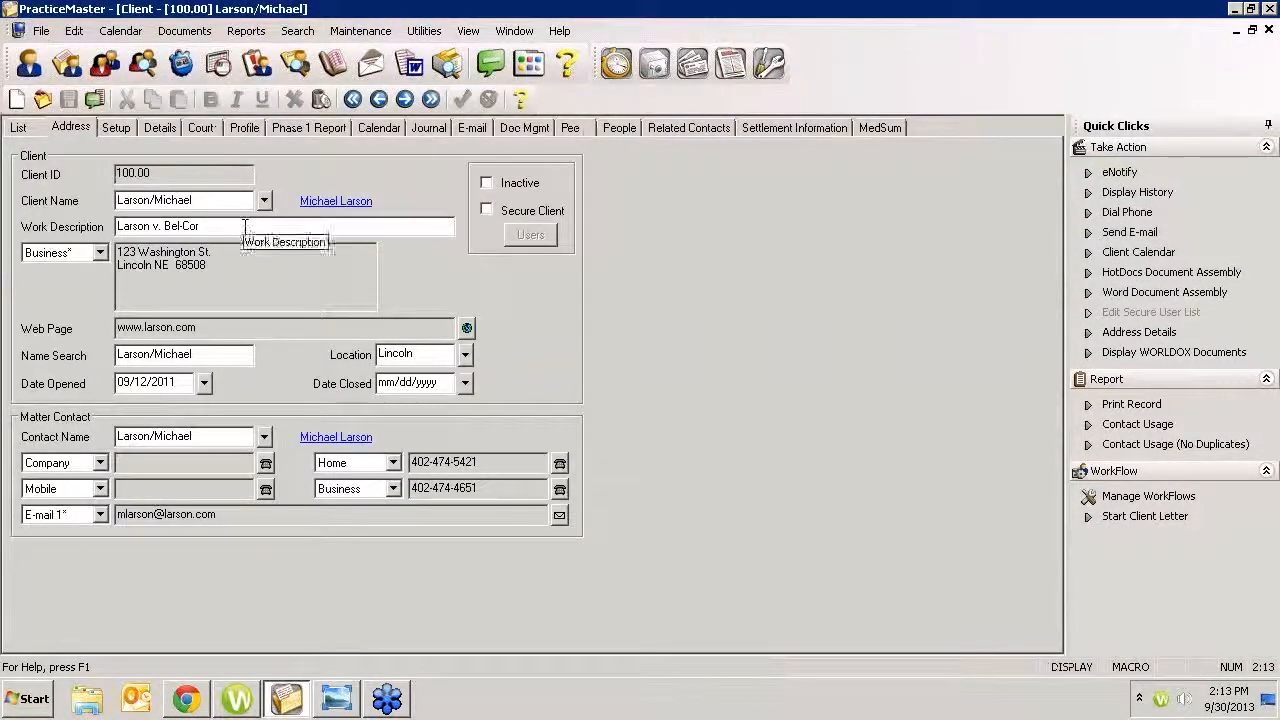
- Examine the judge's full entry among the people linked to the Bel-Cor matter, and close the entry
{"action": "left_click", "coordinate": [619, 128]}
{"action": "left_click", "coordinate": [378, 237]}
{"action": "double_click", "coordinate": [378, 246]}
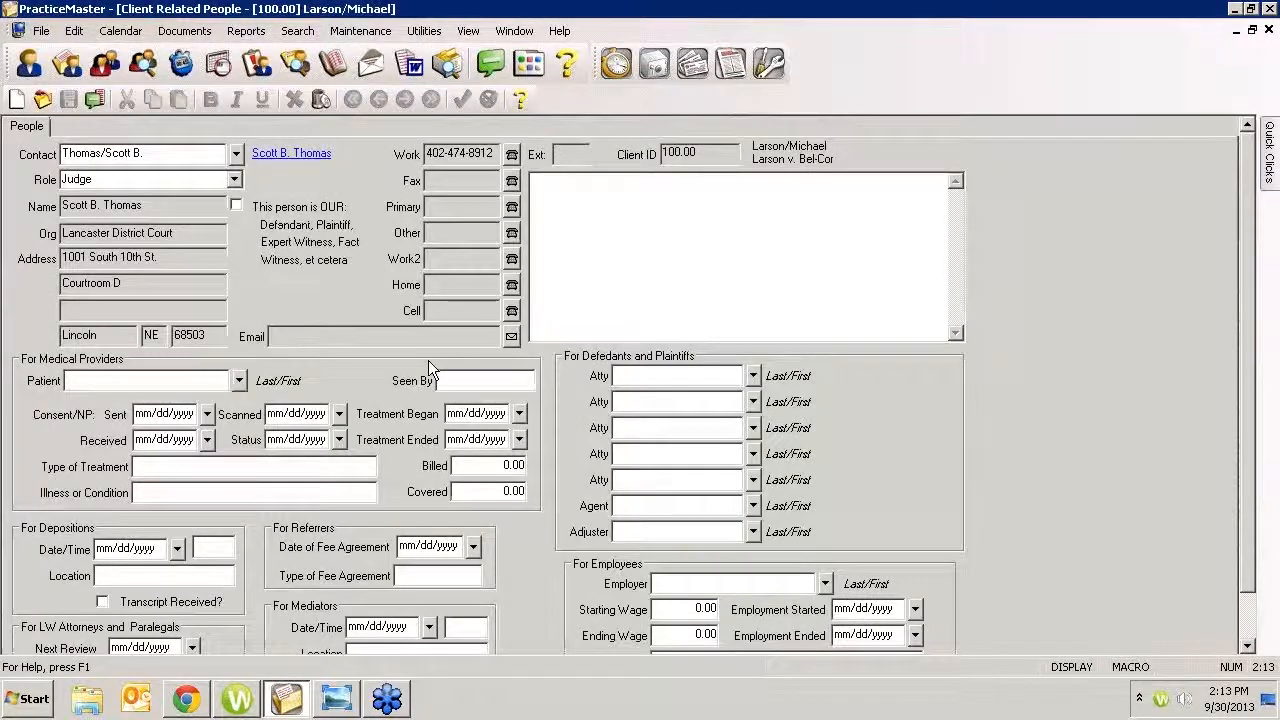
{"action": "left_click", "coordinate": [1247, 560]}
{"action": "left_click_drag", "start_coordinate": [1245, 554], "coordinate": [1238, 510]}
{"action": "left_click", "coordinate": [1268, 32]}
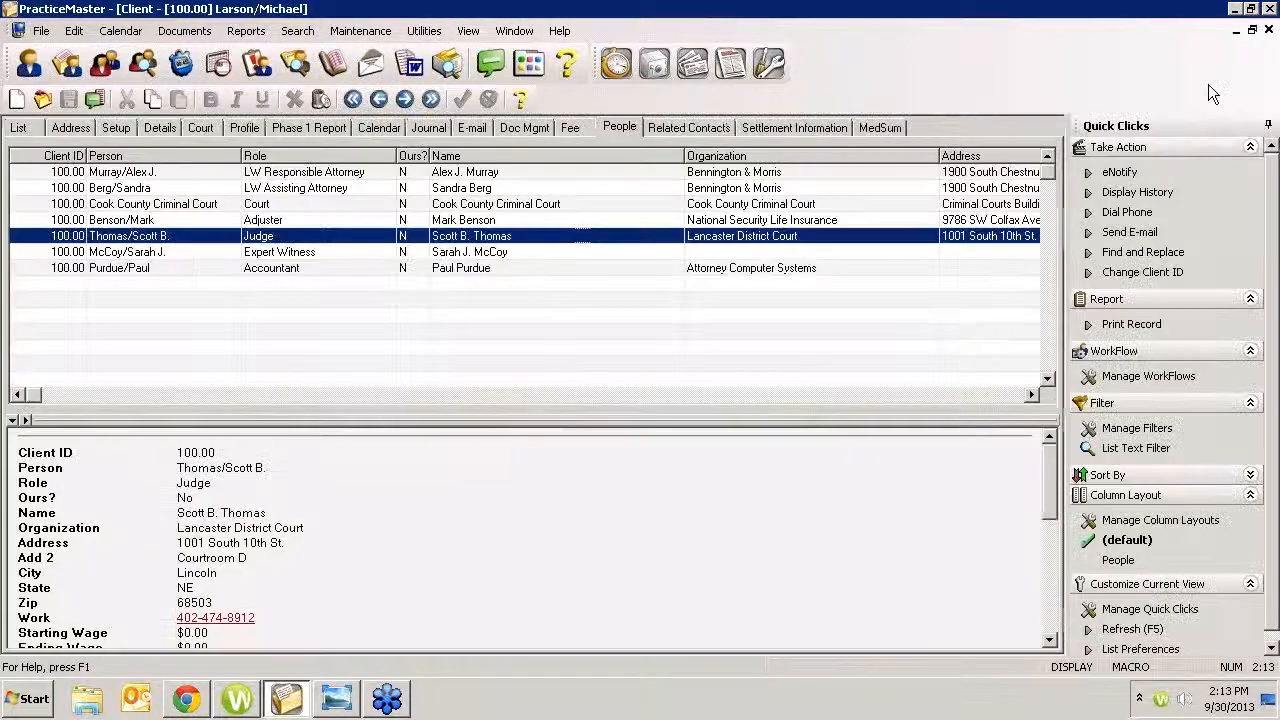
- Start a new related contact record for the Bel-Cor matter and choose the existing contact named Bill as its contact
{"action": "left_click", "coordinate": [698, 128]}
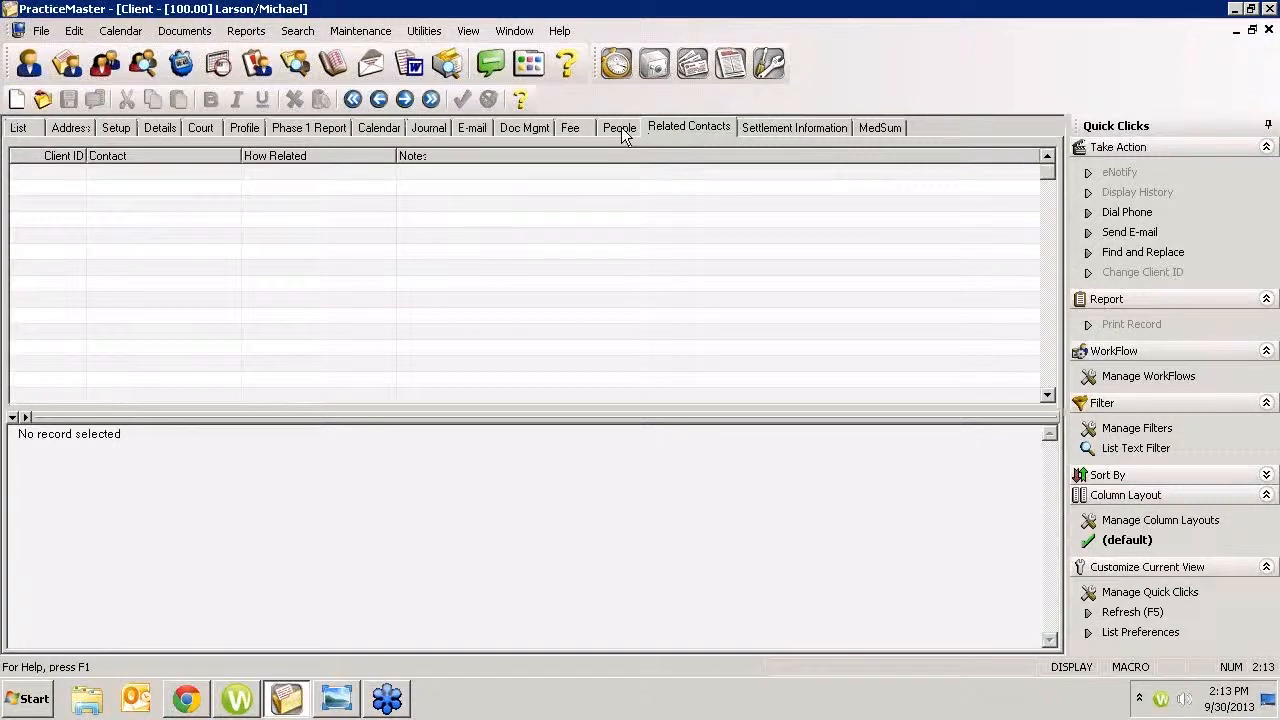
{"action": "left_click", "coordinate": [17, 99]}
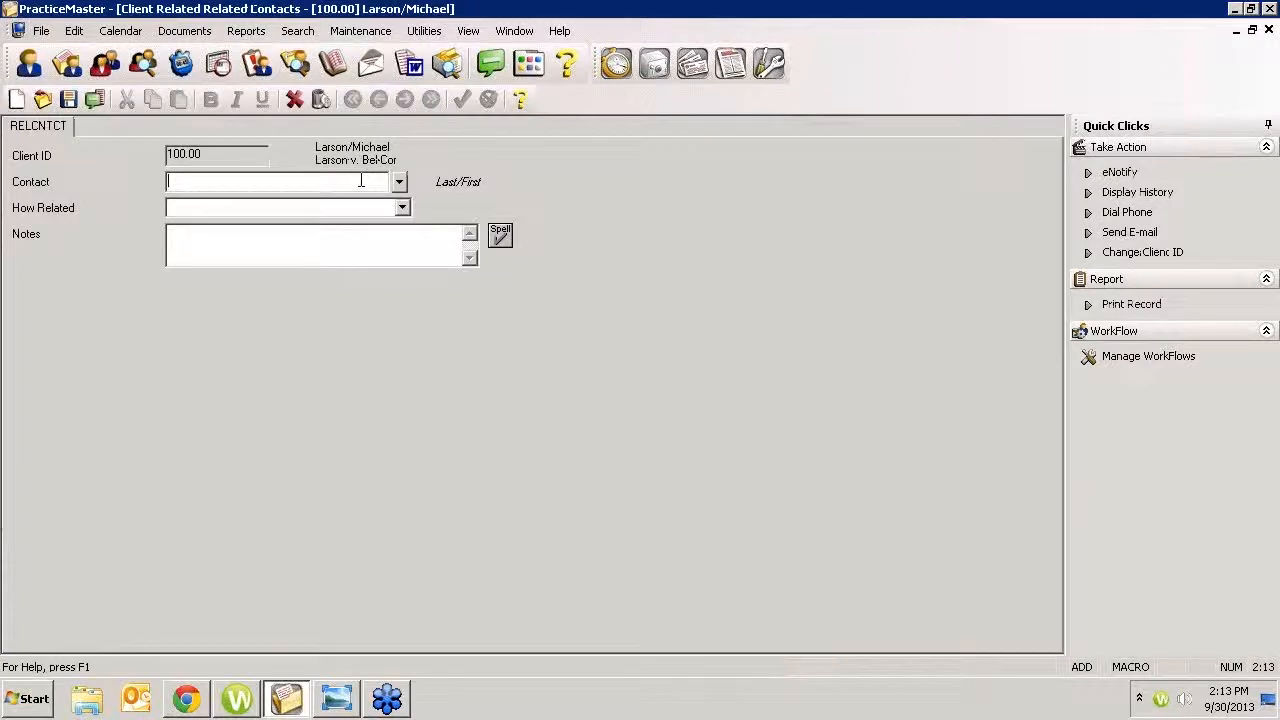
{"action": "type", "text": "P"}
{"action": "key", "text": "Down"}
{"action": "key", "text": "Down"}
{"action": "key", "text": "Down"}
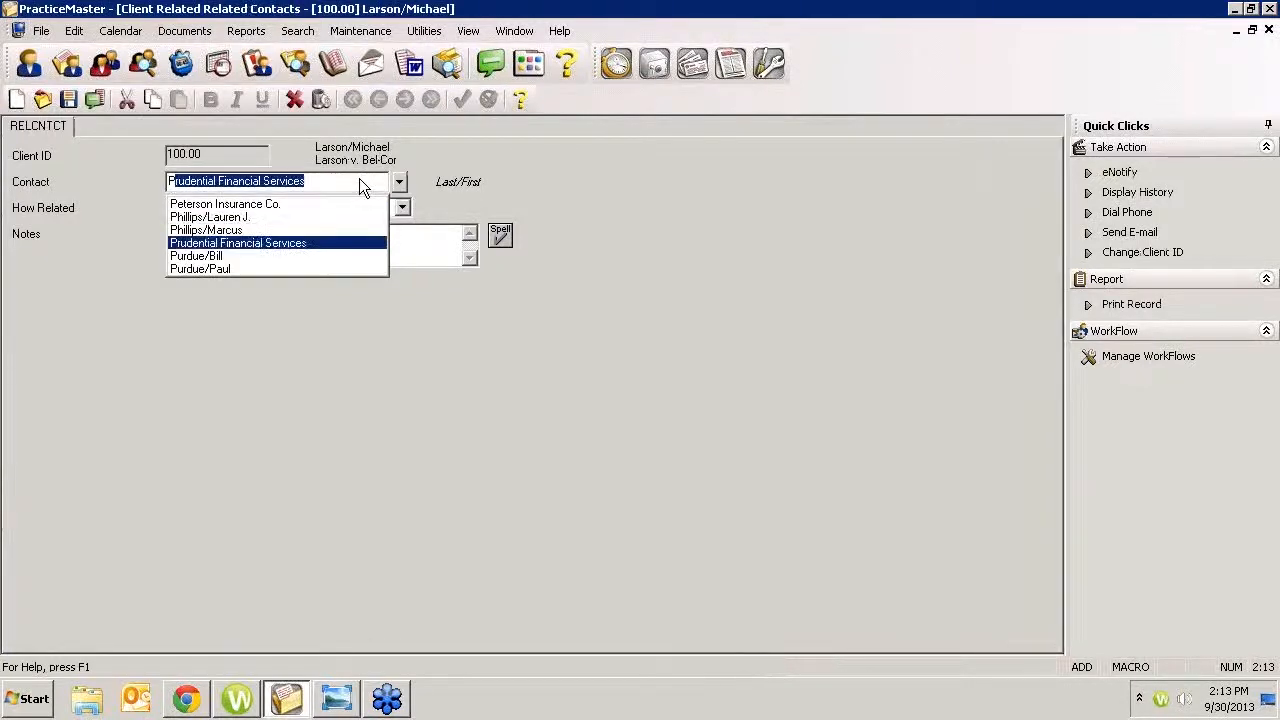
{"action": "key", "text": "Down"}
{"action": "key", "text": "Tab"}
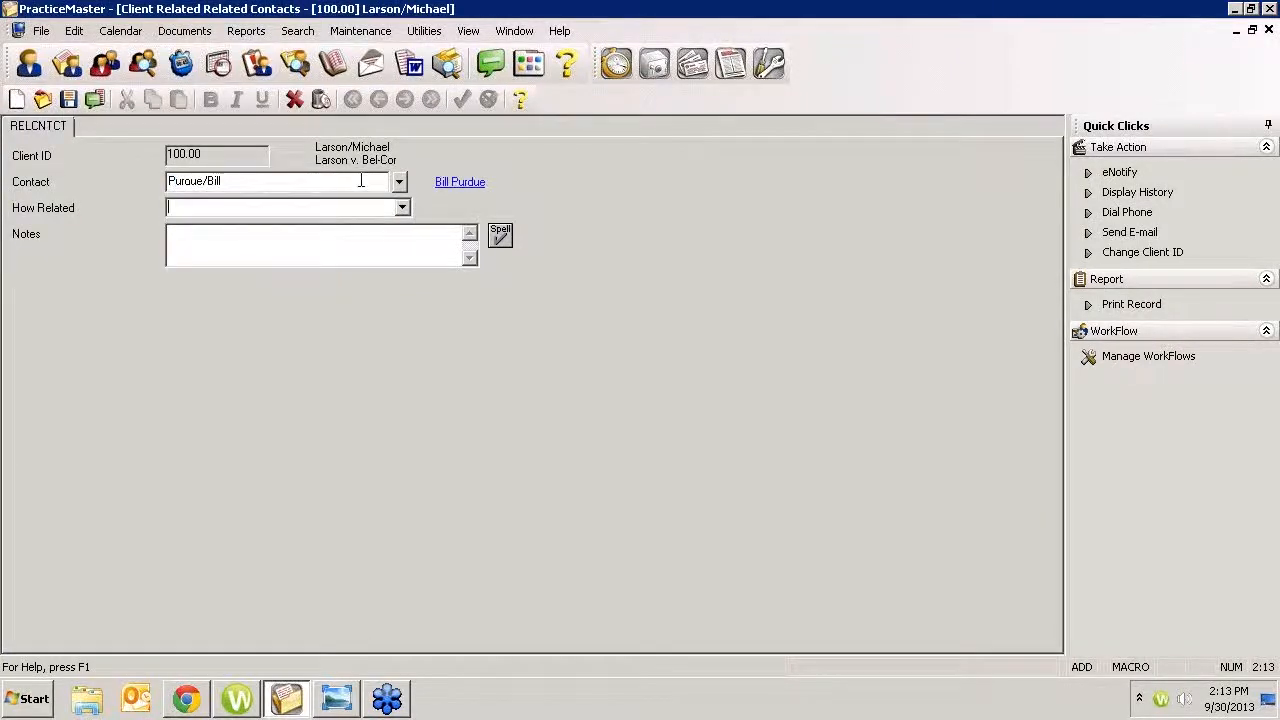
- Set how the contact is related to Opposing Counsel and enter the note "He's a jerk!"
{"action": "type", "text": "osing Counsel"}
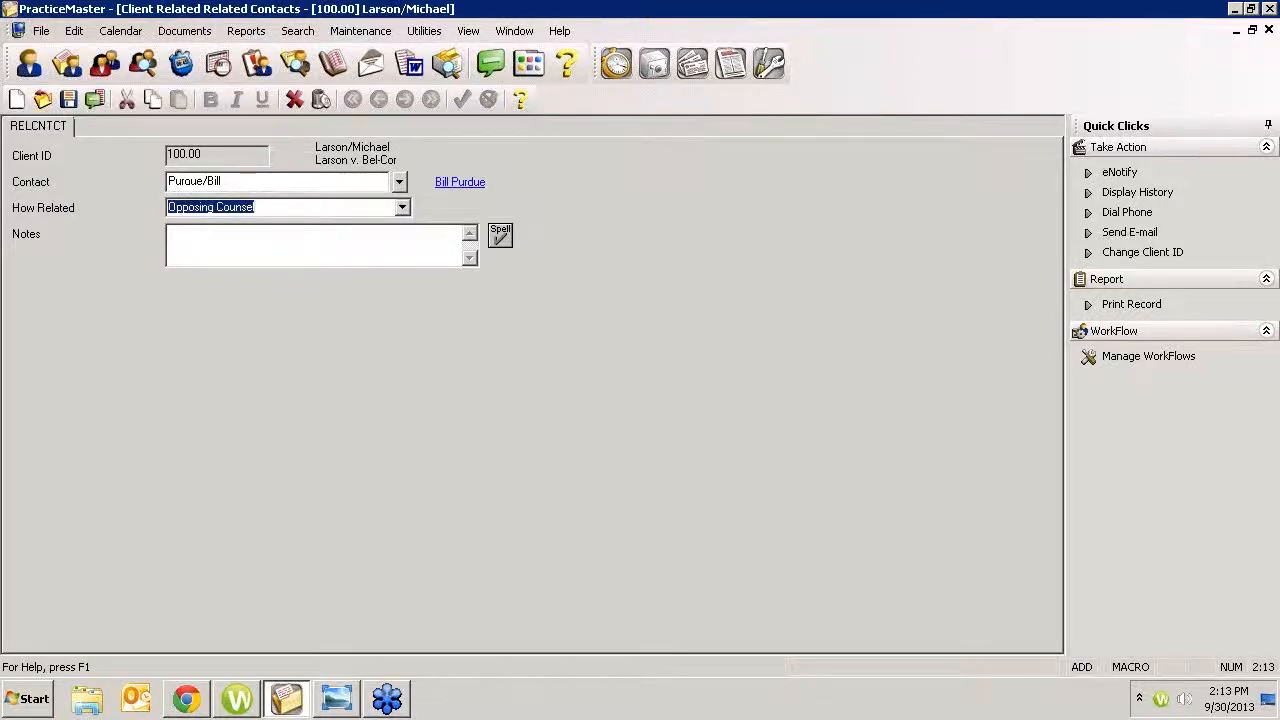
{"action": "key", "text": "Tab"}
{"action": "type", "text": "He"}
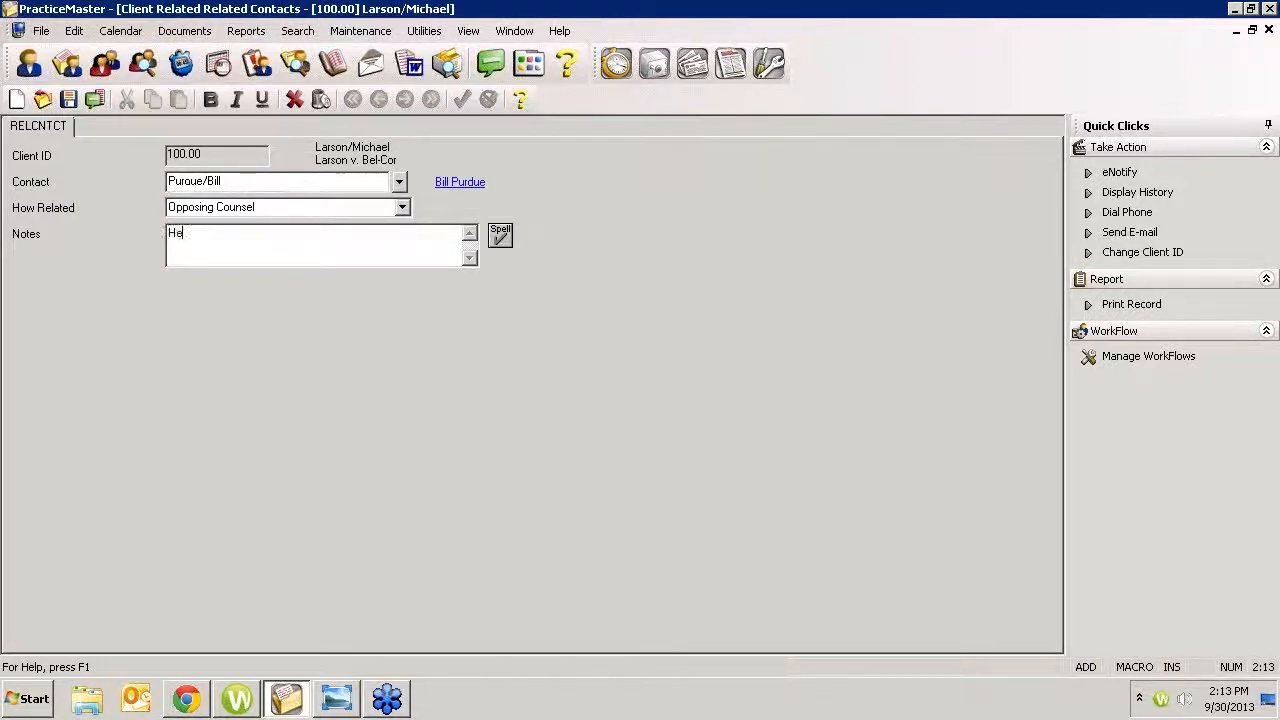
{"action": "type", "text": "'s a jerk!"}
- View the linked contact's information from the new related contact record, and close the contact window
{"action": "left_click_drag", "start_coordinate": [245, 234], "coordinate": [120, 257]}
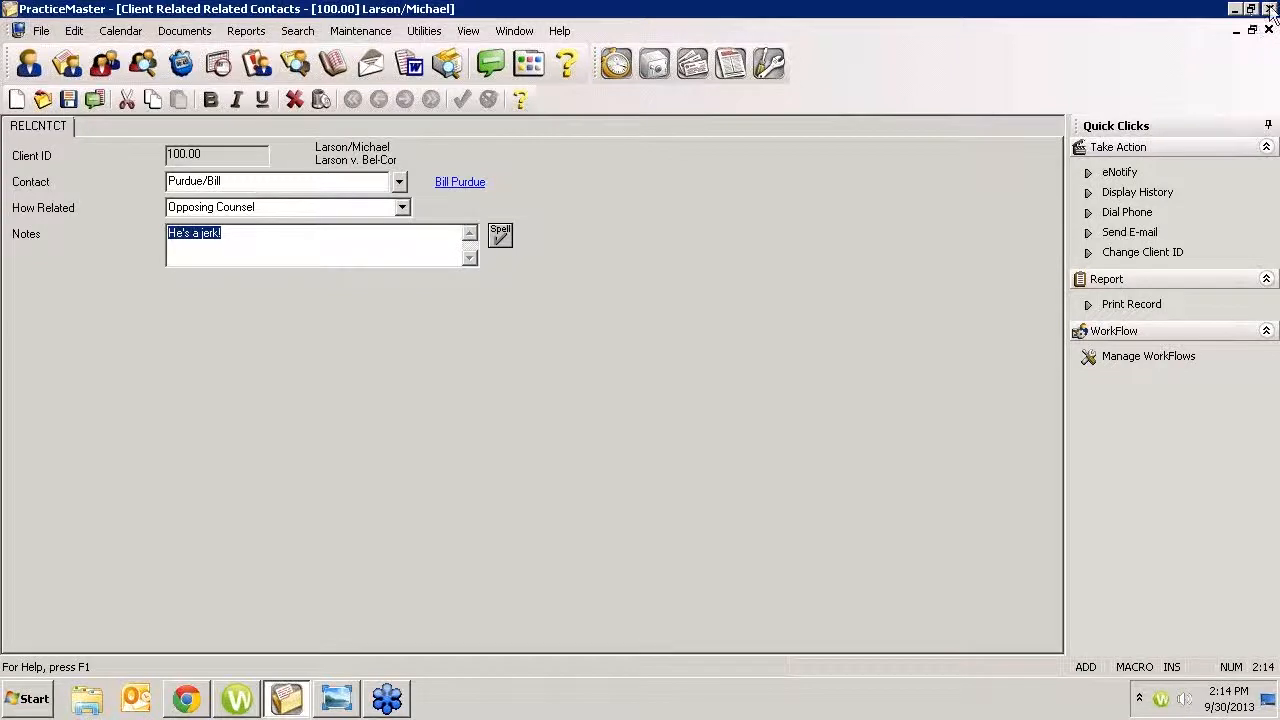
{"action": "left_click", "coordinate": [363, 181]}
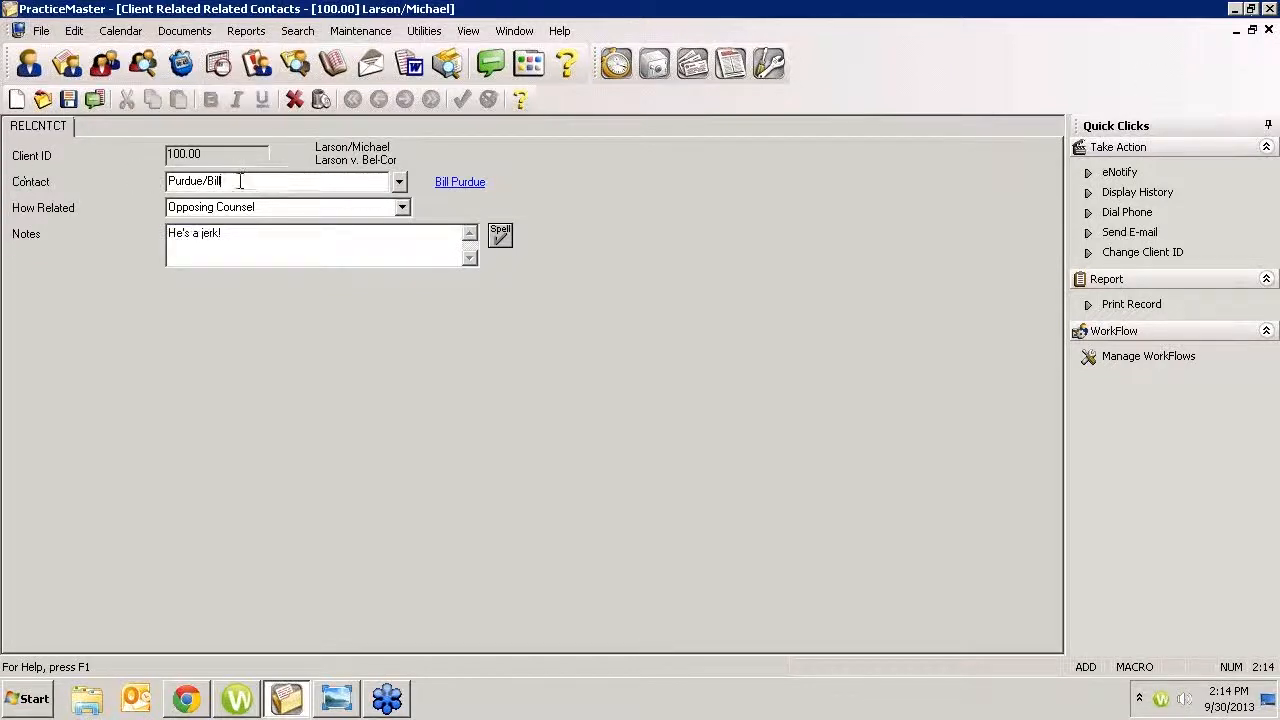
{"action": "left_click_drag", "start_coordinate": [240, 181], "coordinate": [72, 180]}
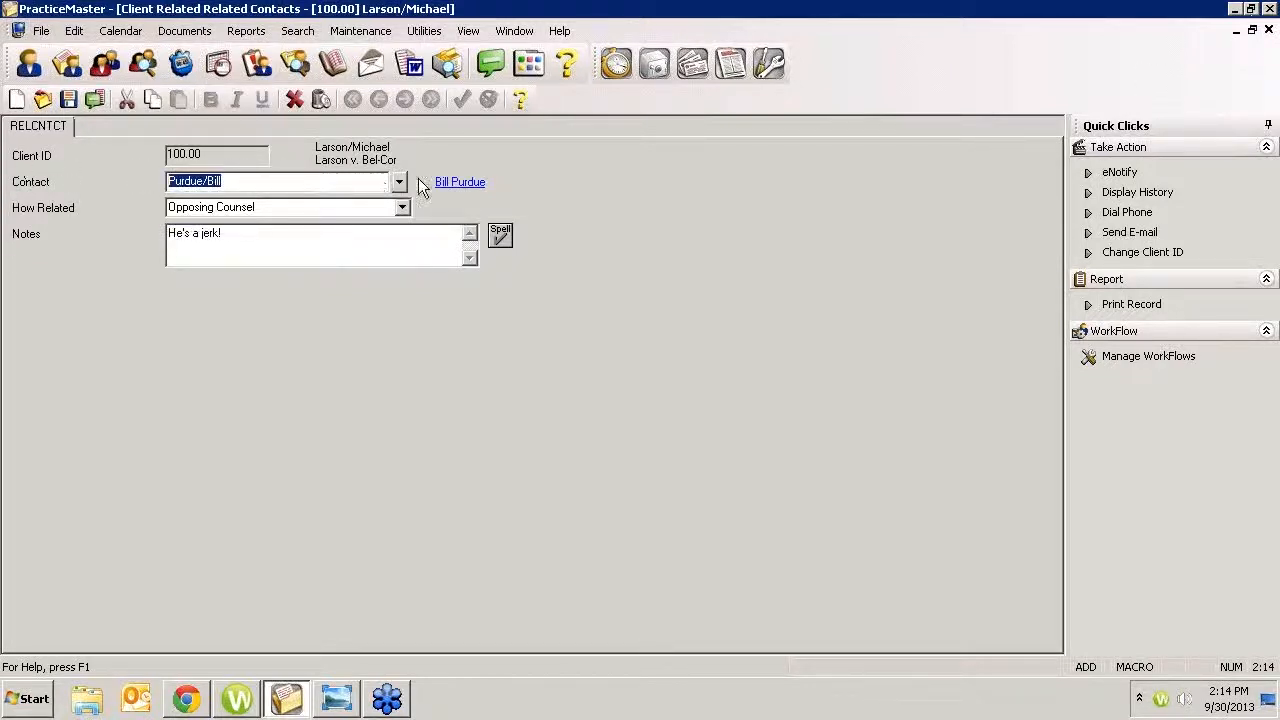
{"action": "left_click", "coordinate": [451, 184]}
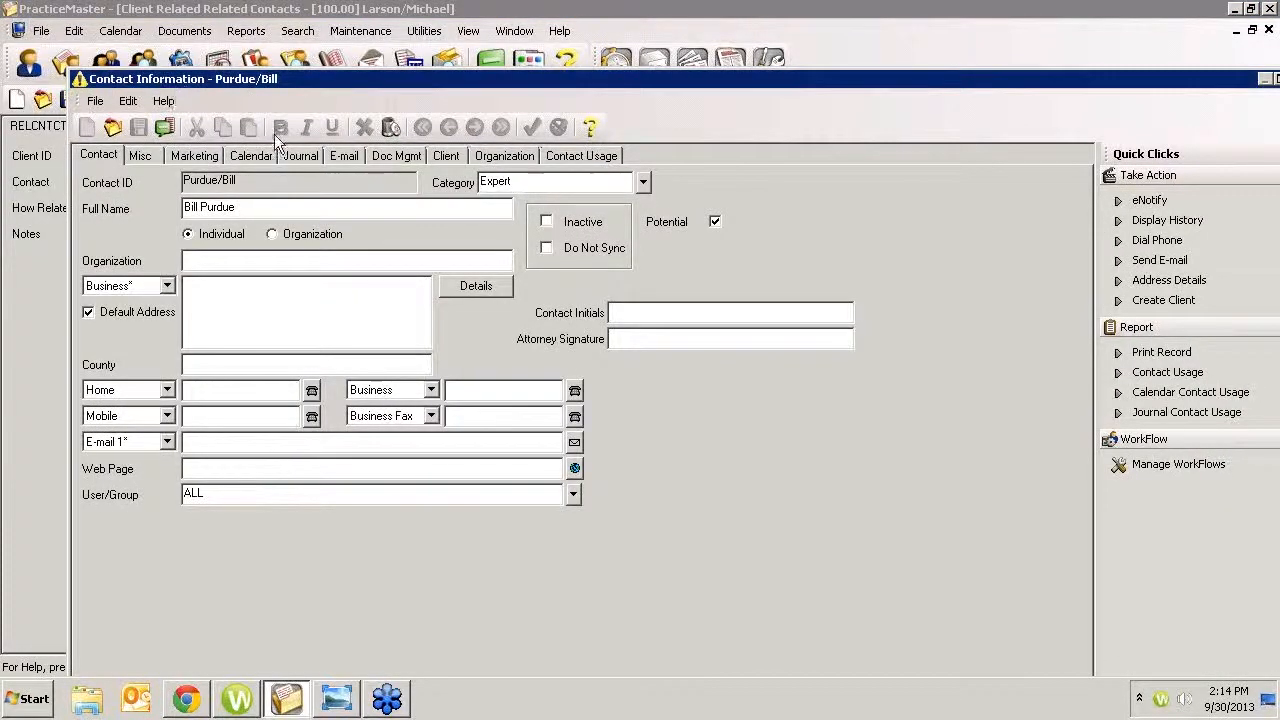
{"action": "left_click_drag", "start_coordinate": [1182, 81], "coordinate": [1132, 75]}
{"action": "left_click", "coordinate": [1251, 74]}
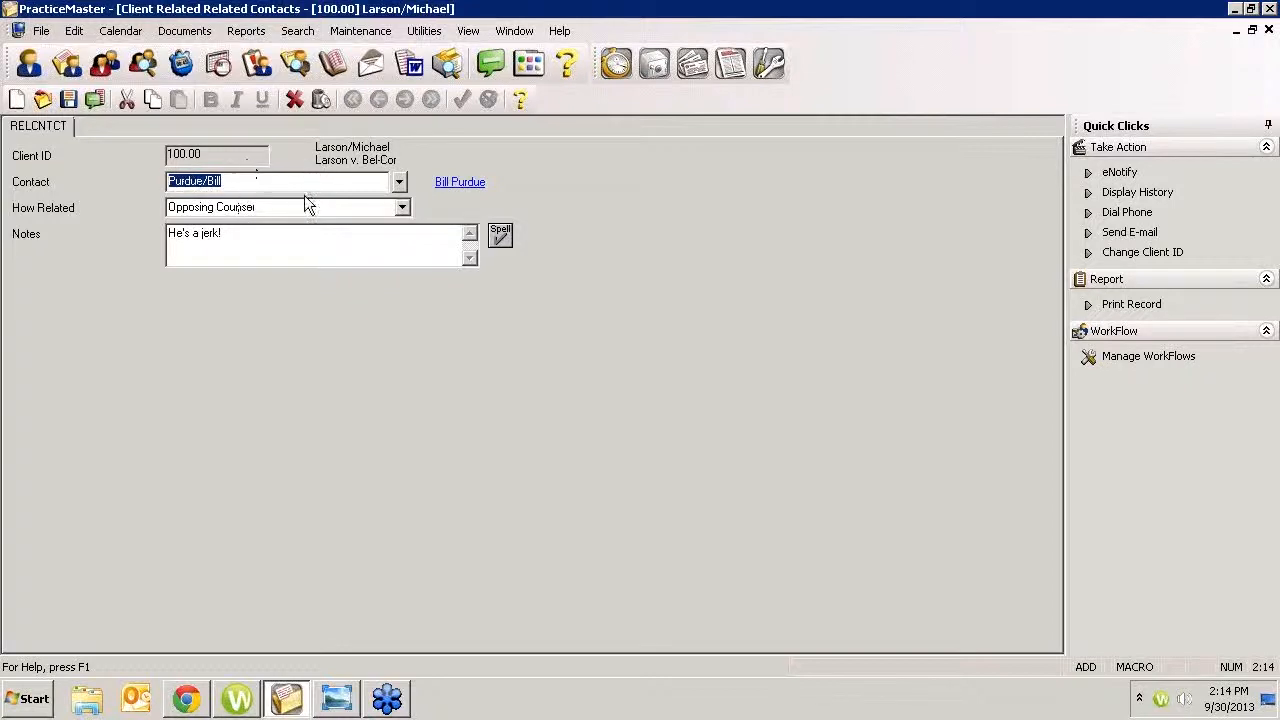
- Close the new related contact record and save its data
{"action": "left_click", "coordinate": [1268, 30]}
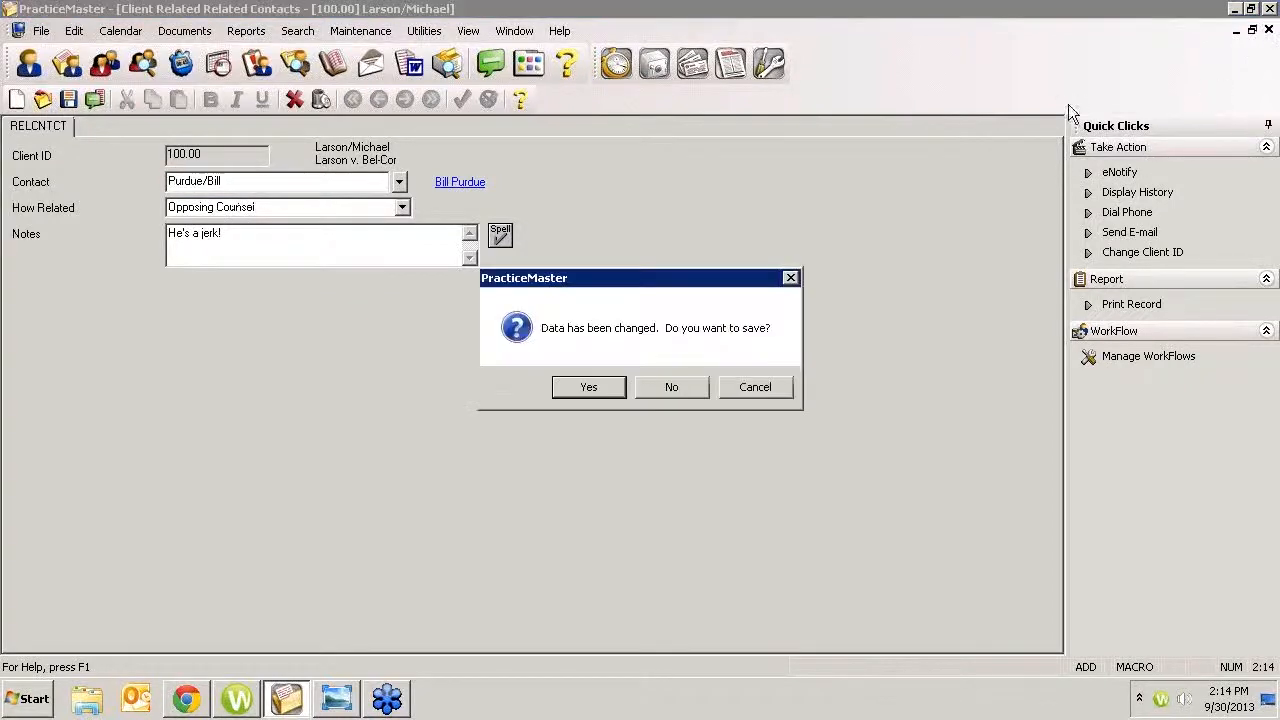
{"action": "left_click", "coordinate": [590, 387]}
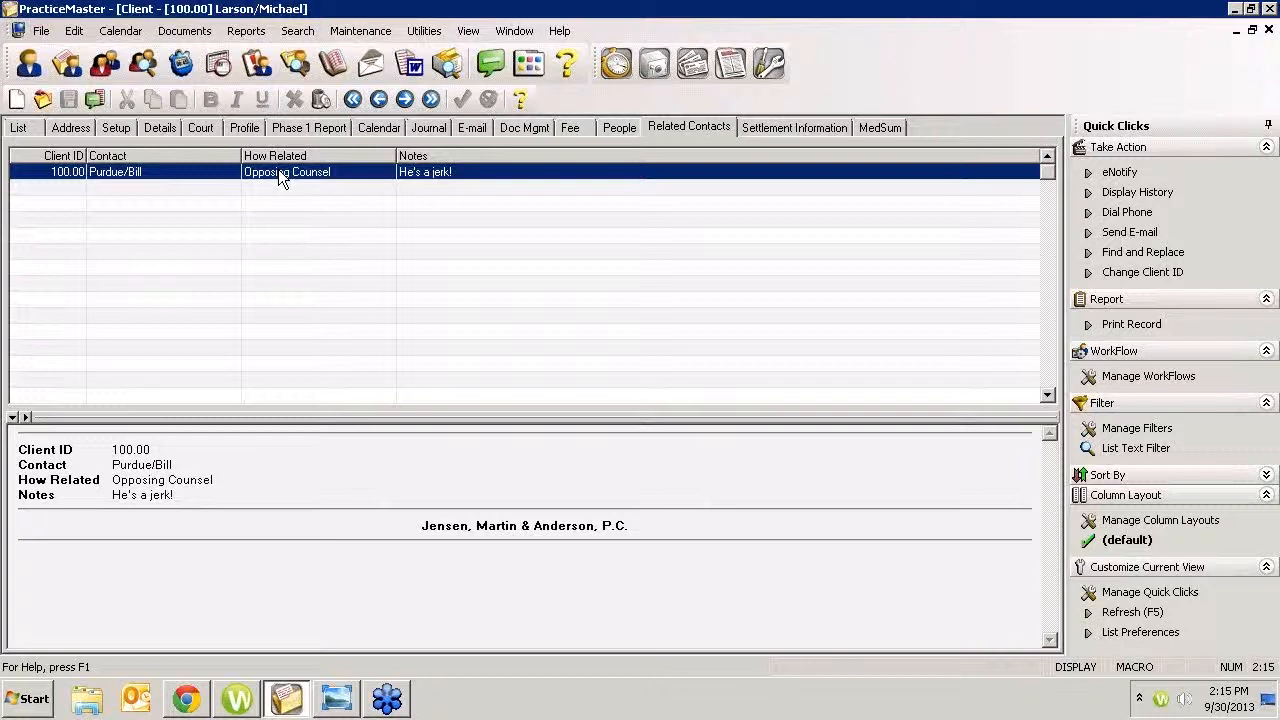
- Reopen the Opposing Counsel entry, view its linked contact's details, and close both windows
{"action": "double_click", "coordinate": [278, 171]}
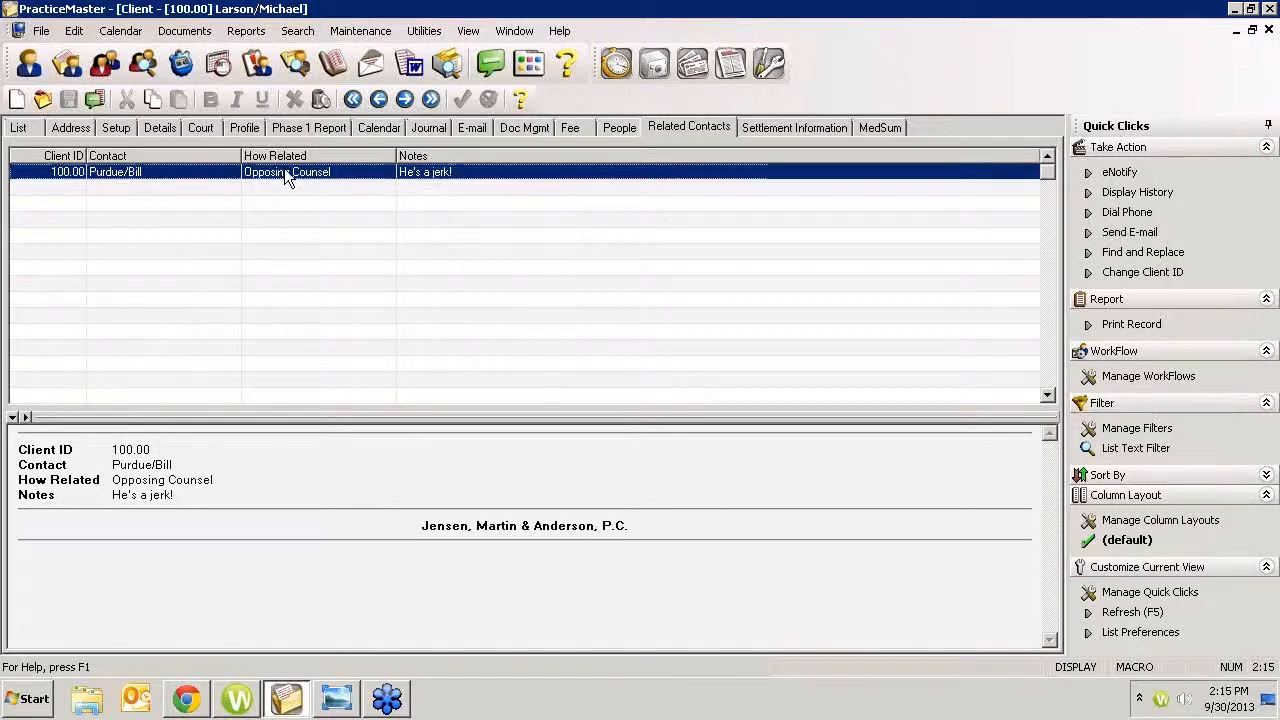
{"action": "left_click", "coordinate": [440, 182]}
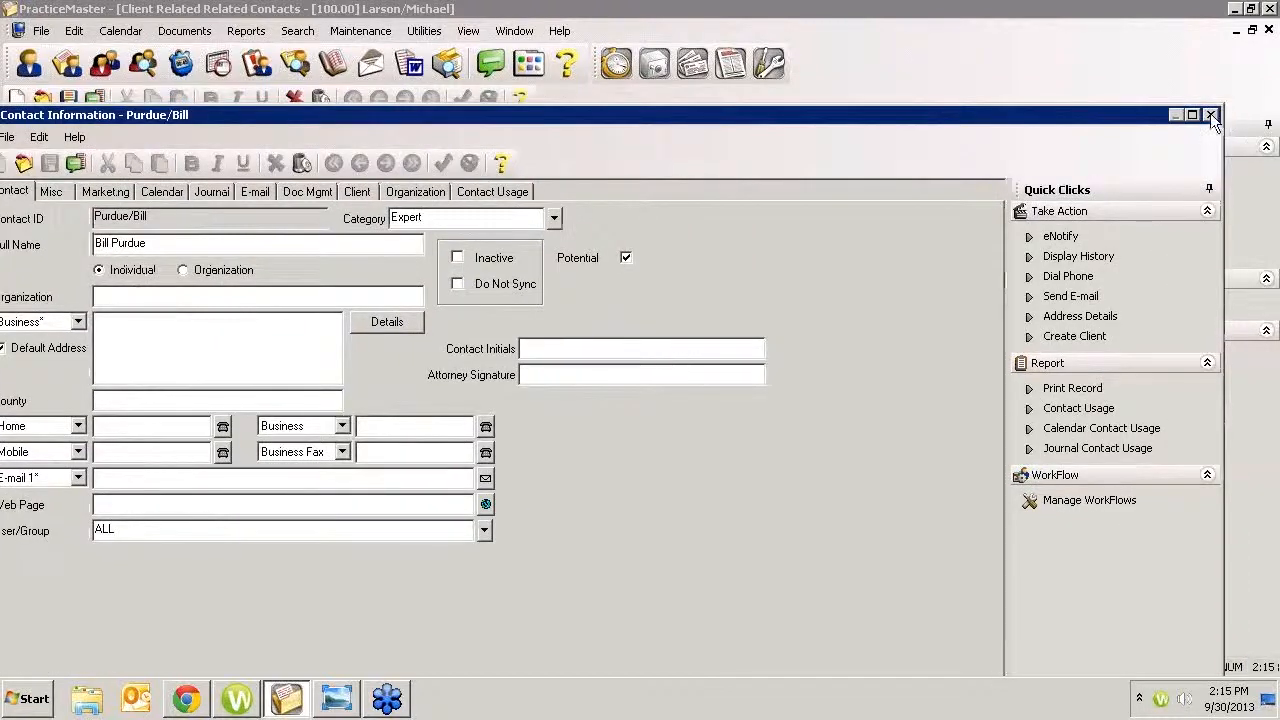
{"action": "left_click", "coordinate": [1210, 113]}
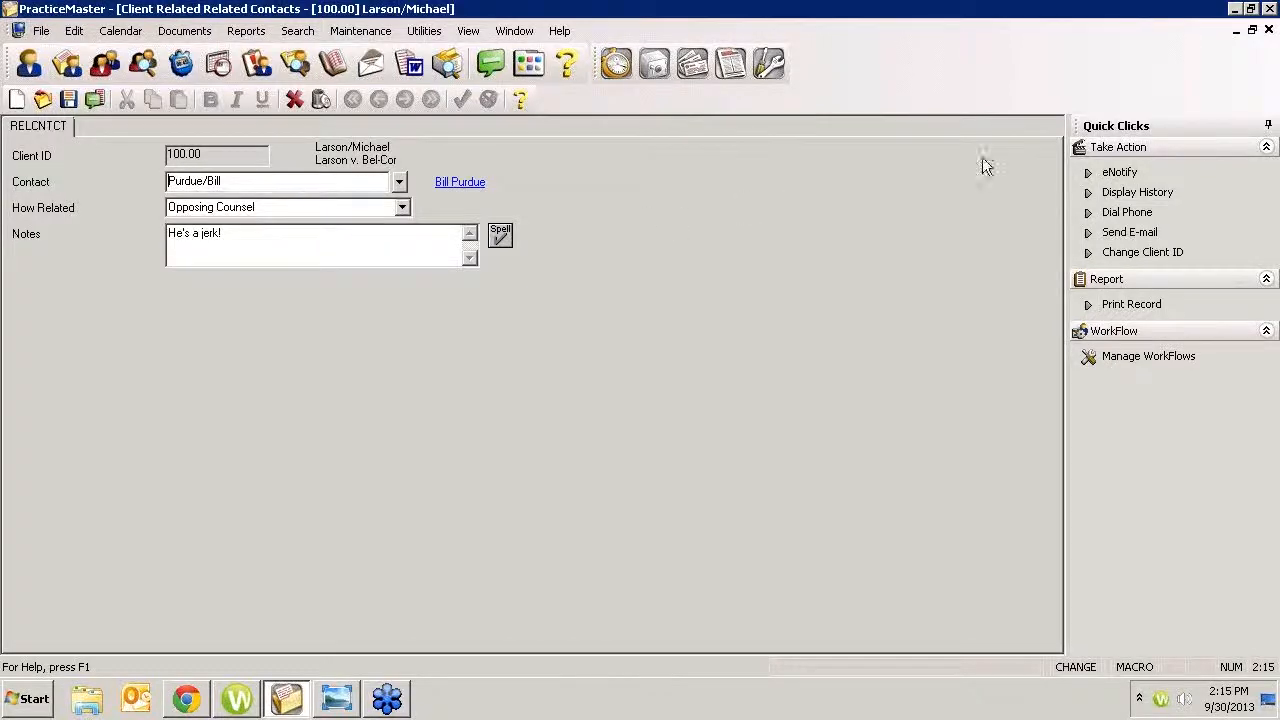
{"action": "left_click", "coordinate": [1268, 32]}
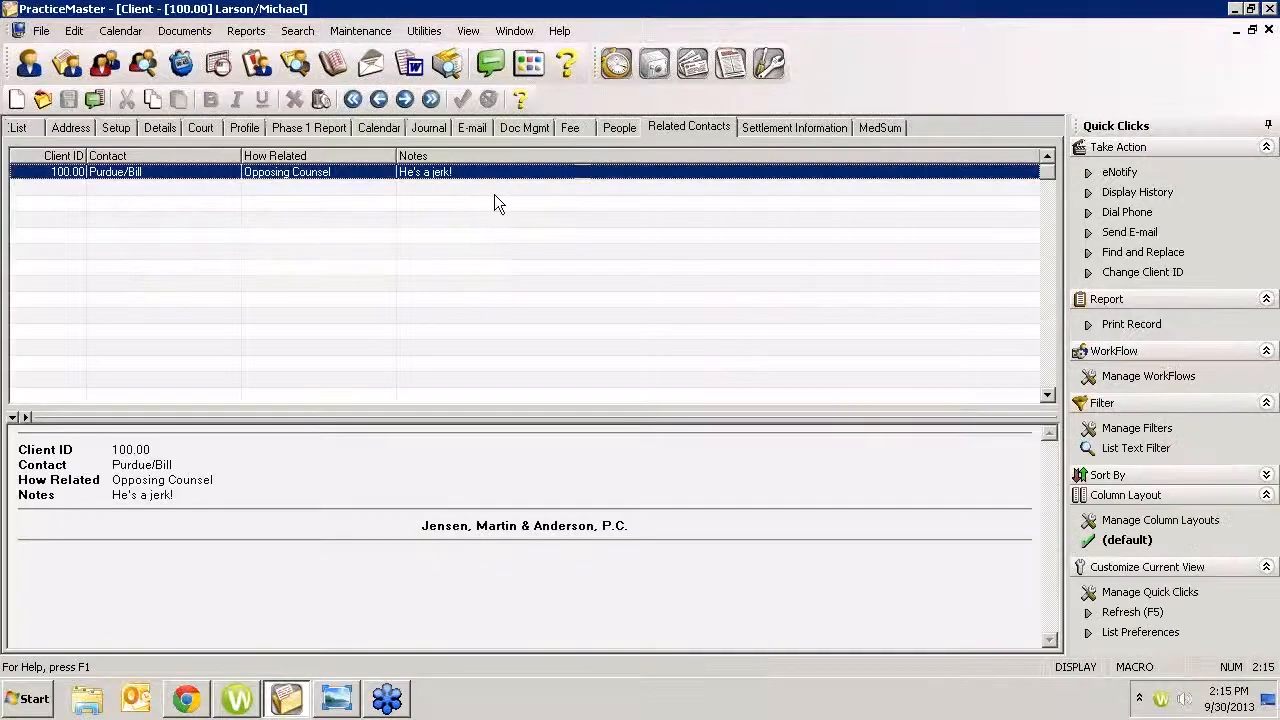
- Review the matter's related people and the fields of the Cook County Criminal Court record, and close the record
{"action": "left_click", "coordinate": [617, 128]}
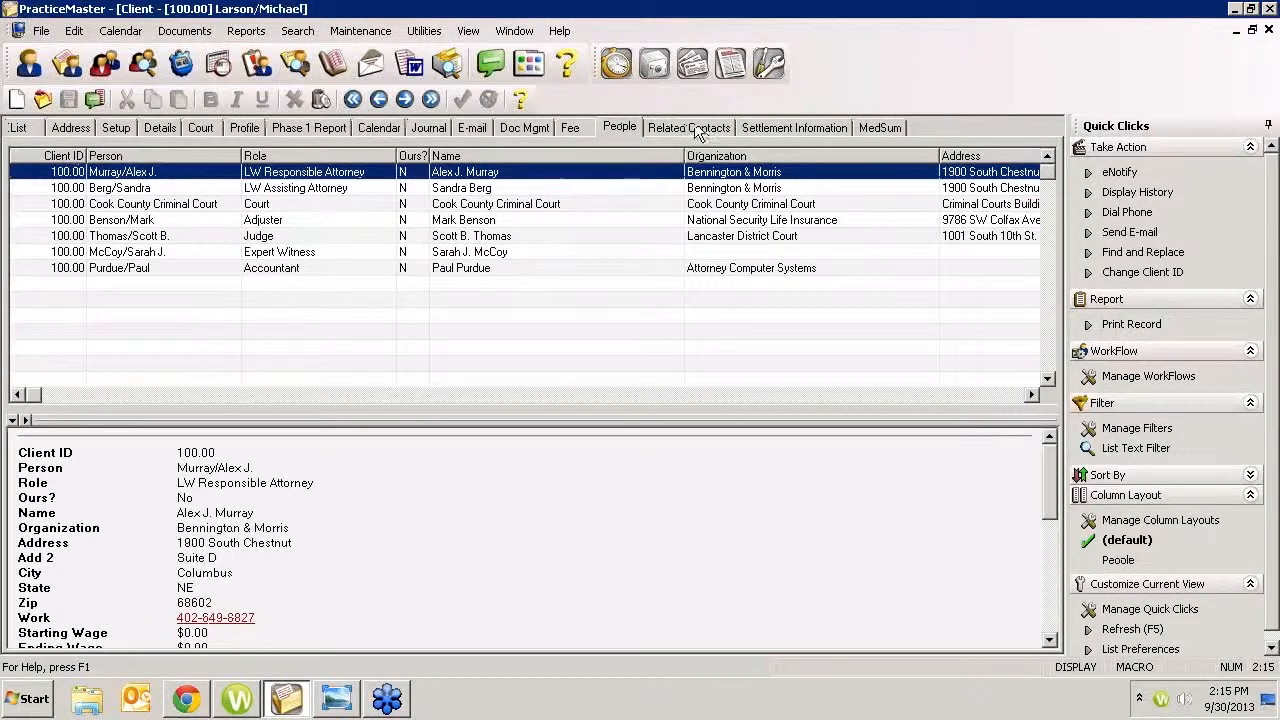
{"action": "double_click", "coordinate": [303, 204]}
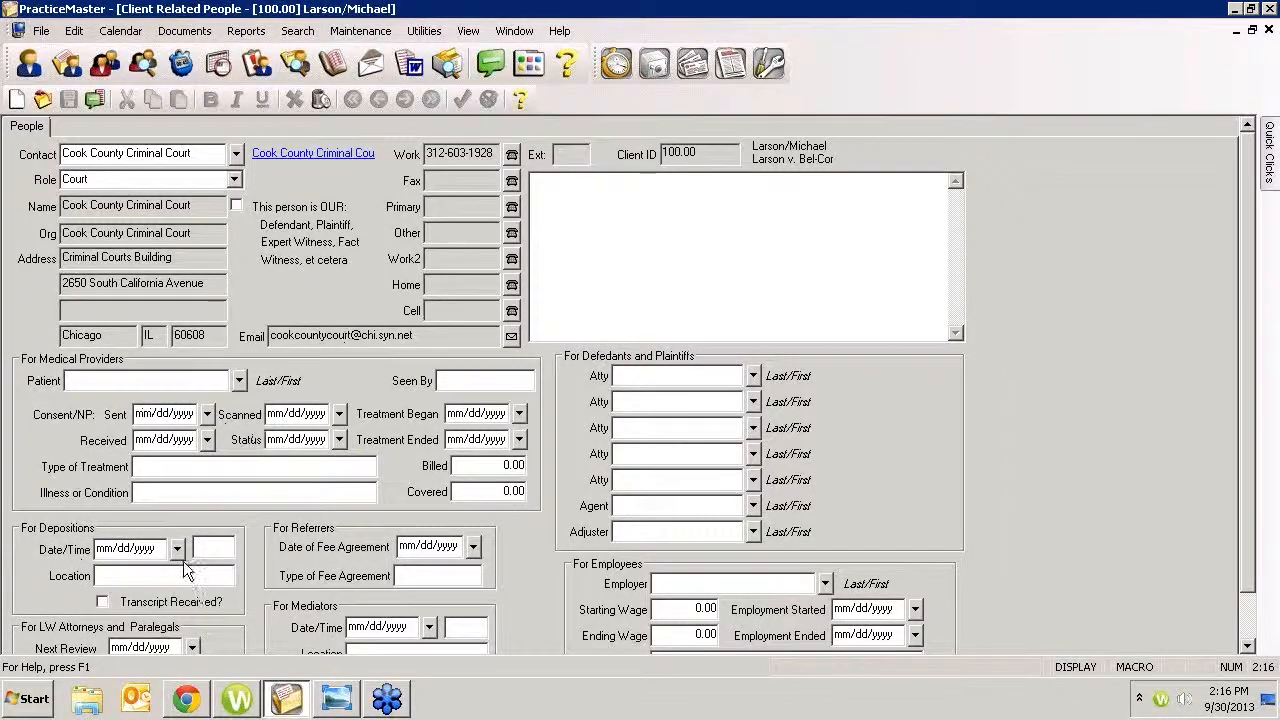
{"action": "scroll", "coordinate": [354, 589], "scroll_direction": "down", "scroll_amount": 2}
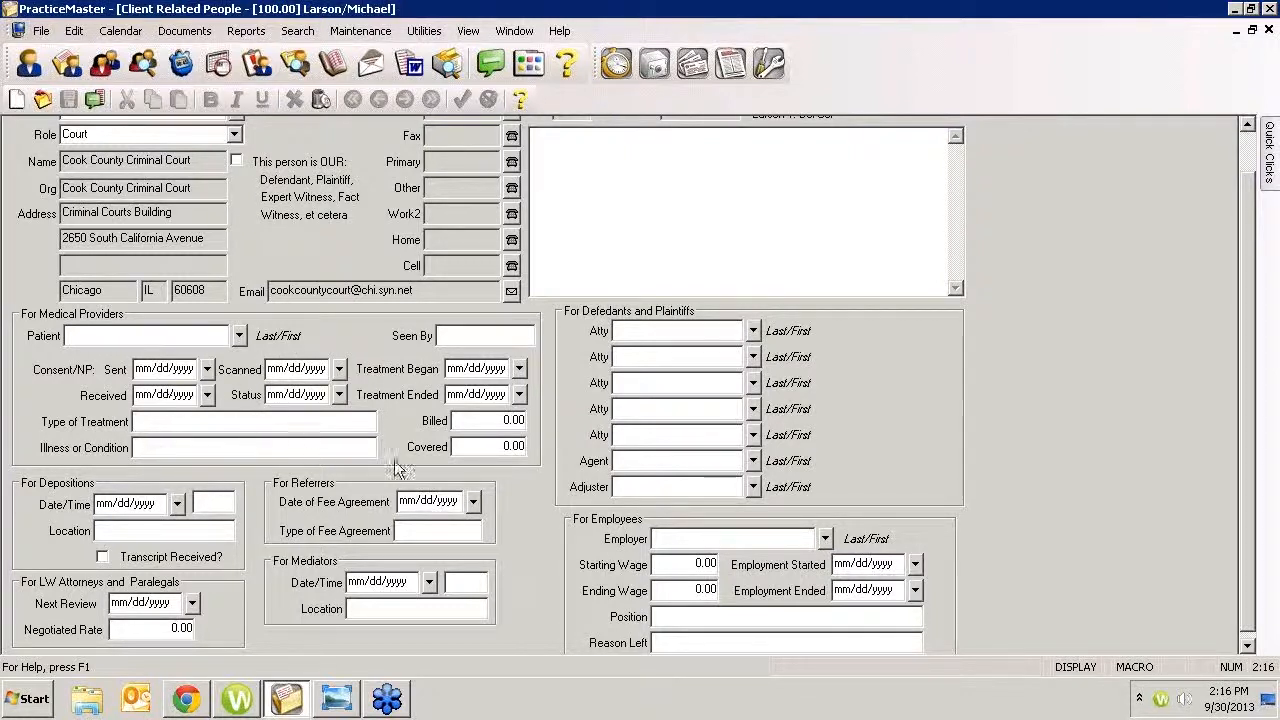
{"action": "scroll", "coordinate": [483, 457], "scroll_direction": "up", "scroll_amount": 2}
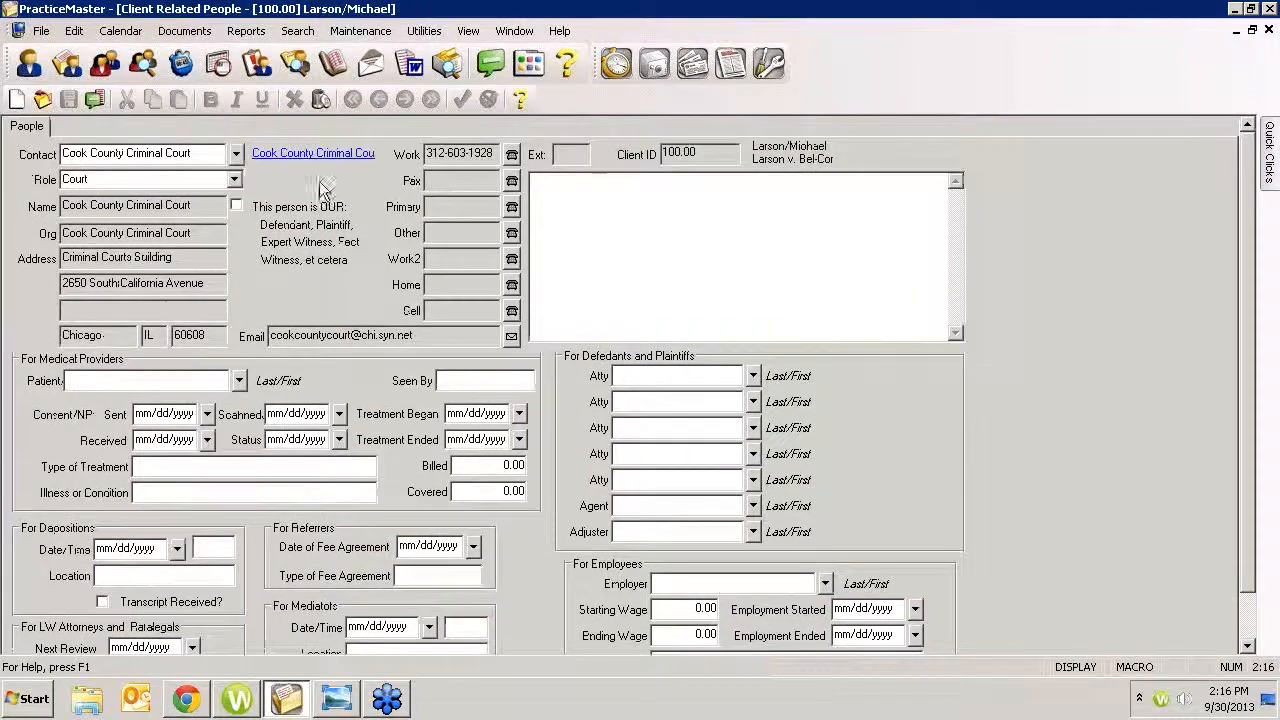
{"action": "left_click", "coordinate": [1269, 30]}
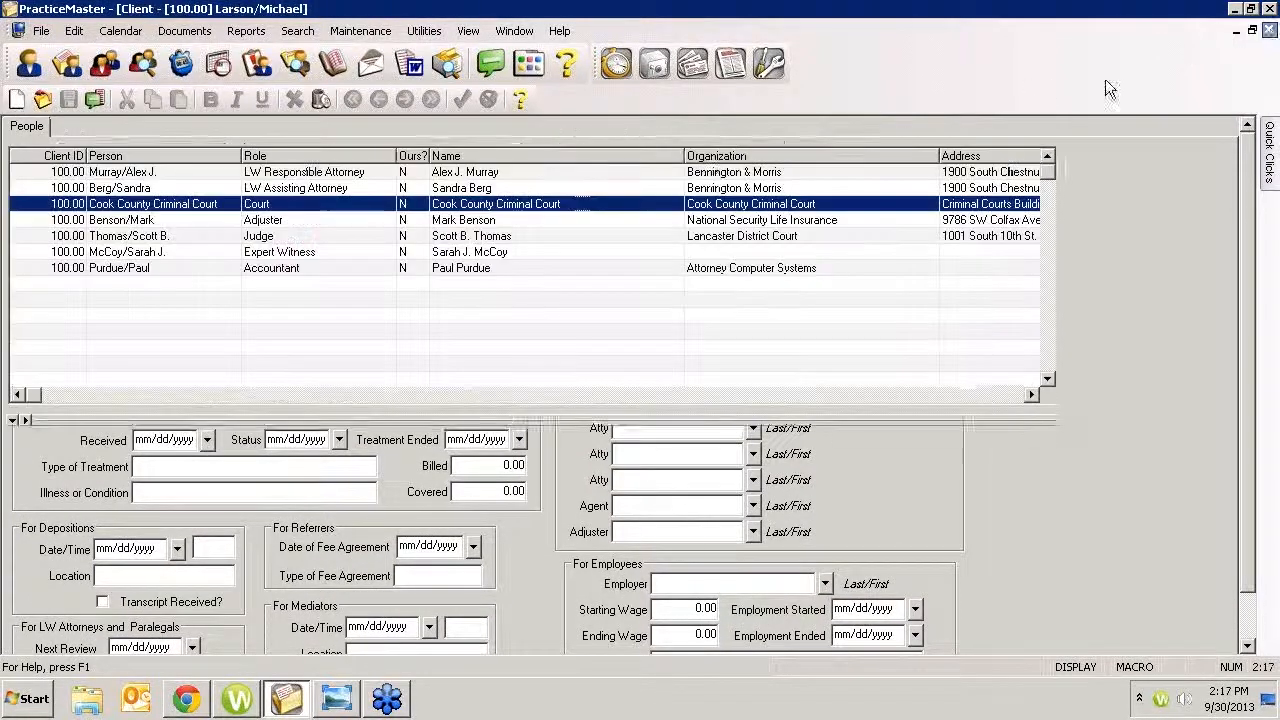
- Open the Opposing Counsel entry among the related contacts, view its linked contact's information, and close the contact window
{"action": "left_click", "coordinate": [708, 126]}
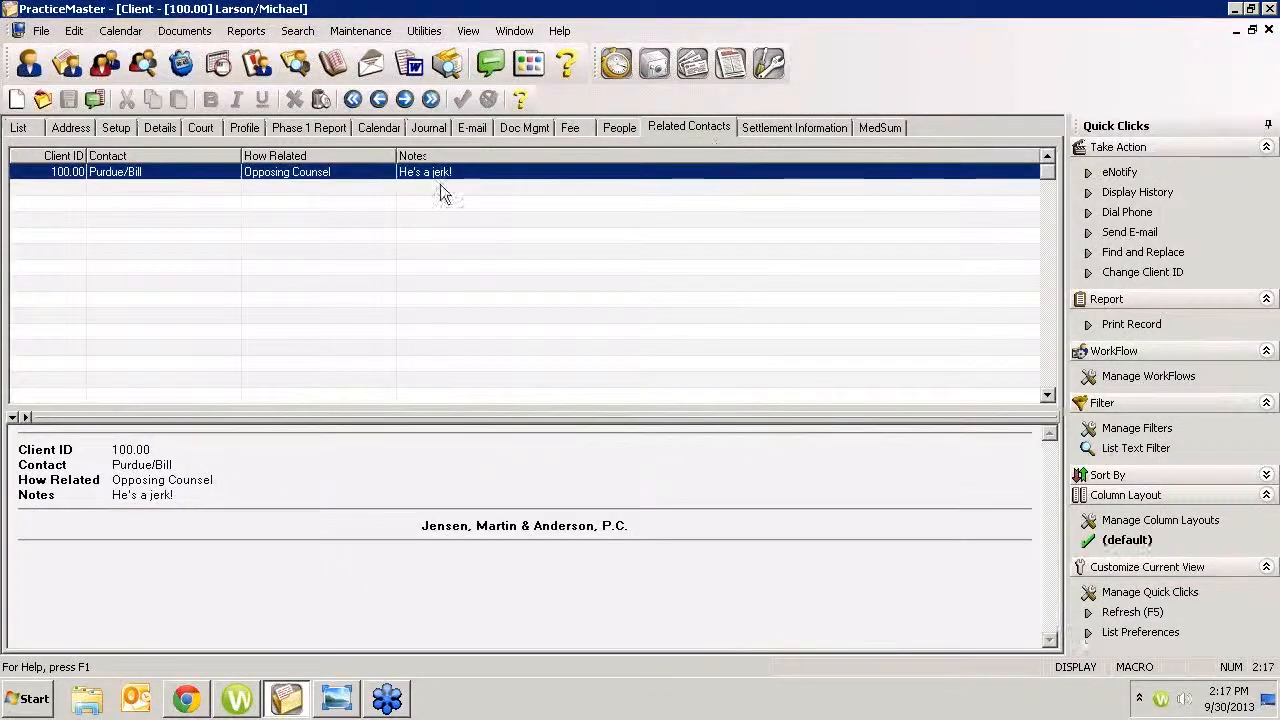
{"action": "double_click", "coordinate": [439, 172]}
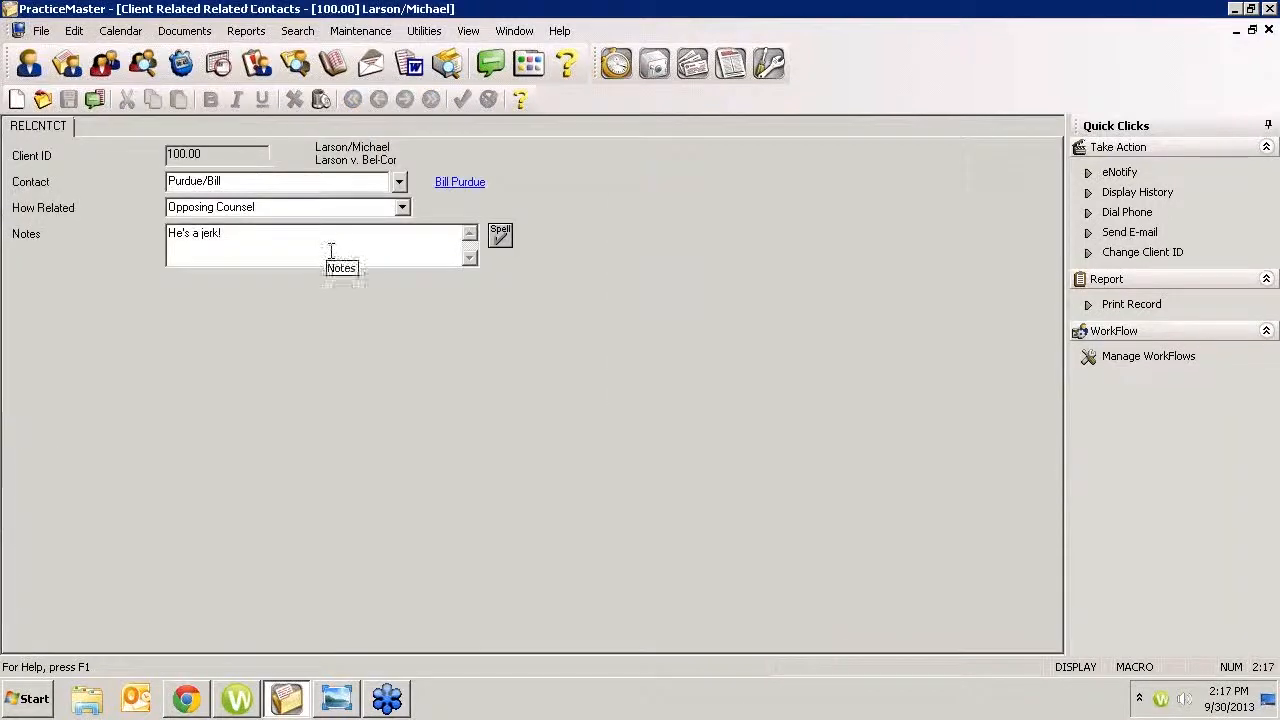
{"action": "left_click", "coordinate": [271, 237]}
{"action": "left_click", "coordinate": [471, 184]}
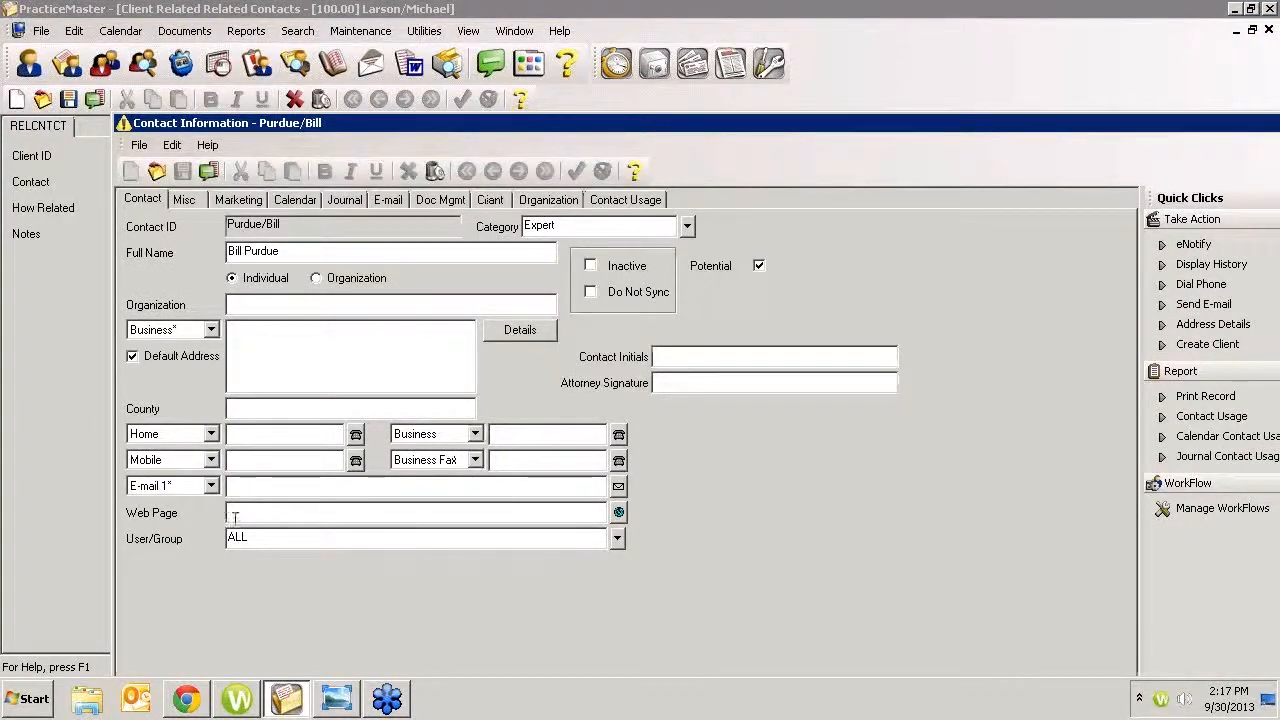
{"action": "left_click_drag", "start_coordinate": [1098, 118], "coordinate": [1079, 123]}
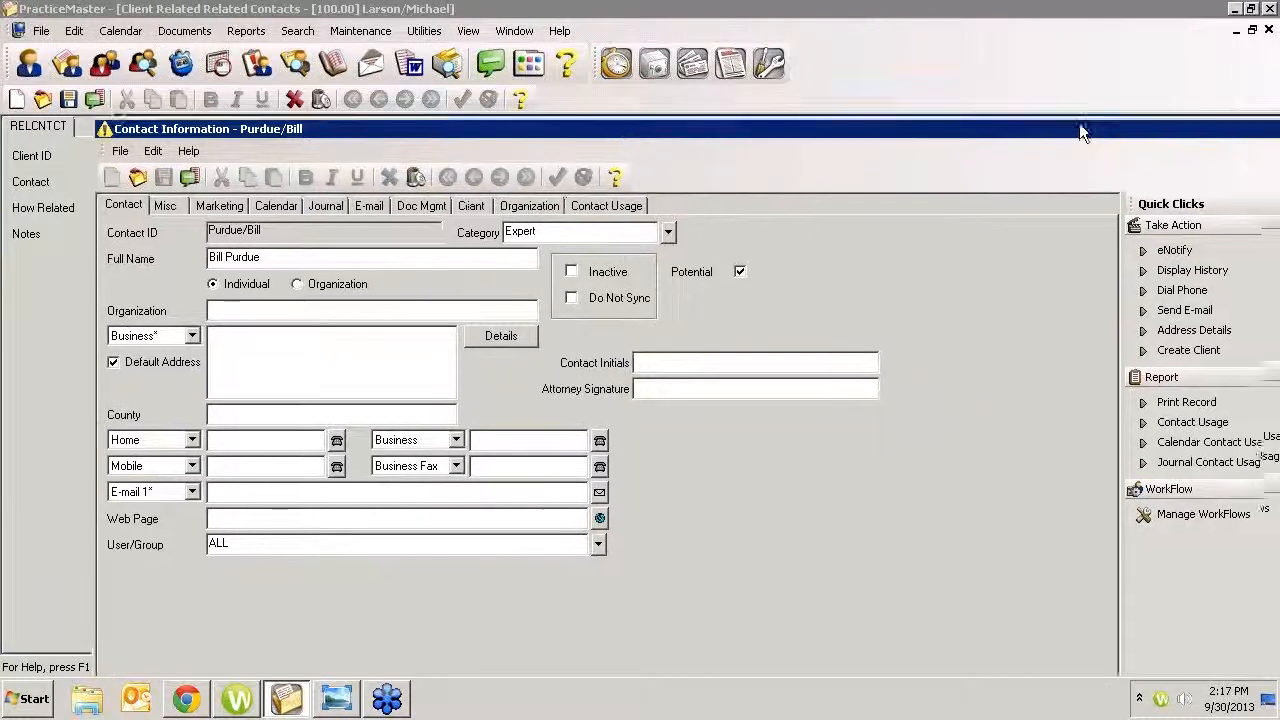
{"action": "double_click", "coordinate": [1172, 121]}
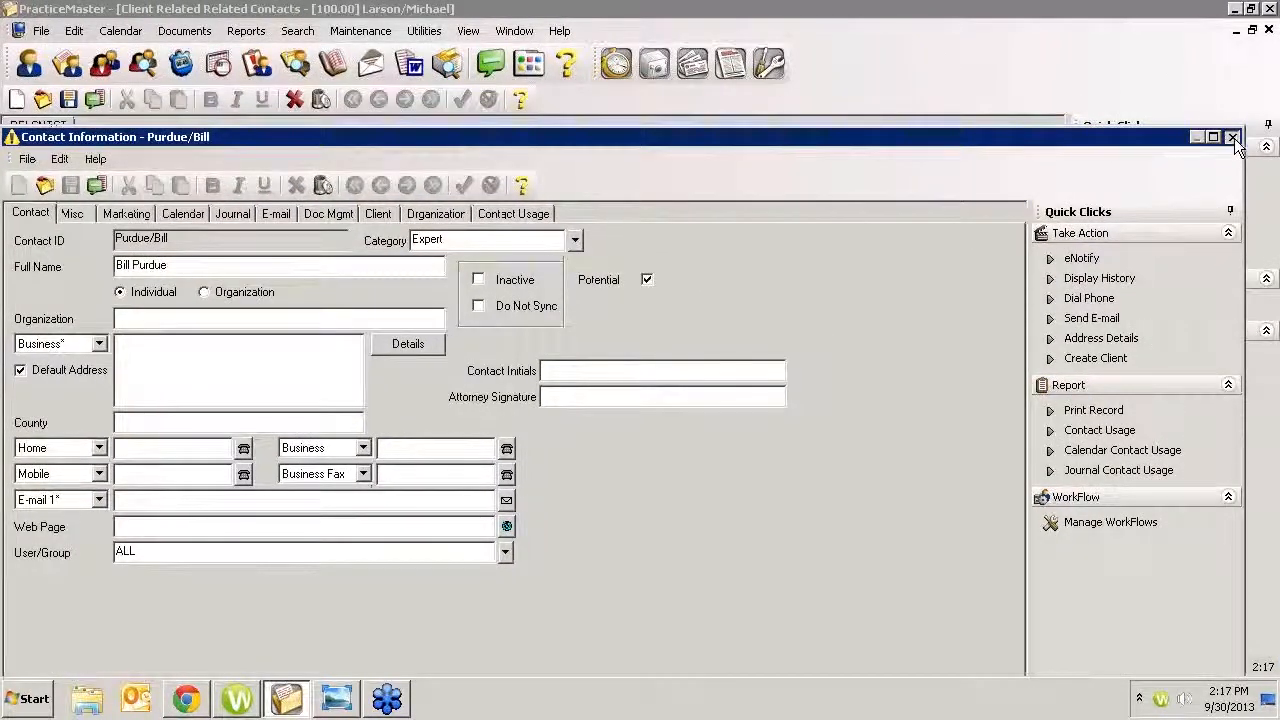
{"action": "left_click", "coordinate": [1231, 136]}
- Replace the contact on the Opposing Counsel entry with the first existing contact matching "ph"
{"action": "type", "text": "jens"}
{"action": "key", "text": "BackSpace"}
{"action": "key", "text": "BackSpace"}
{"action": "key", "text": "BackSpace"}
{"action": "key", "text": "BackSpace"}
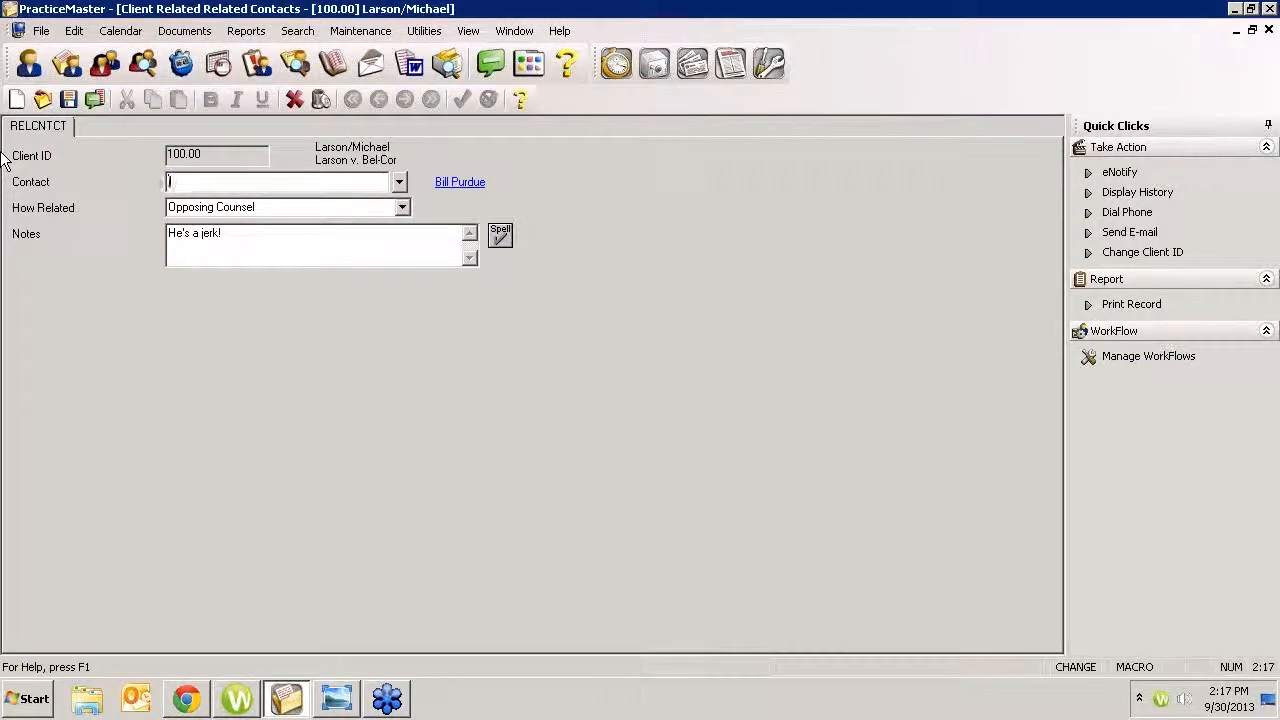
{"action": "type", "text": "l"}
{"action": "key", "text": "BackSpace"}
{"action": "type", "text": "ph"}
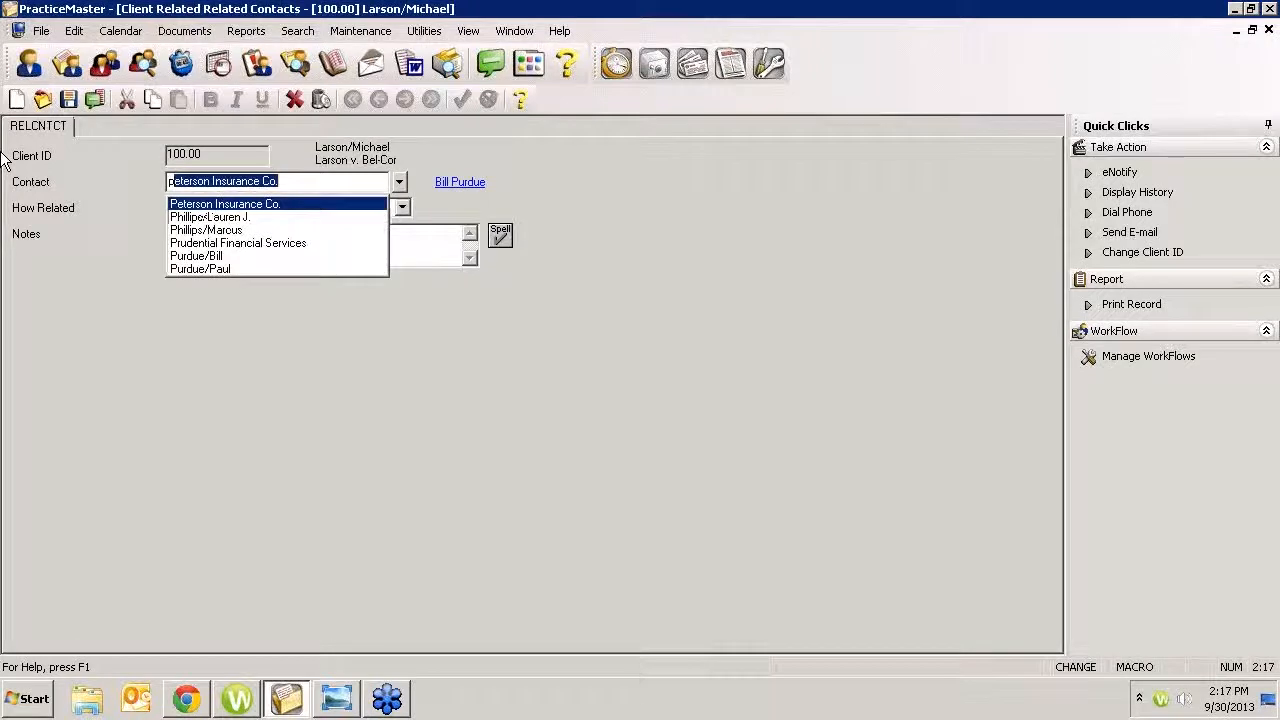
{"action": "key", "text": "Tab"}
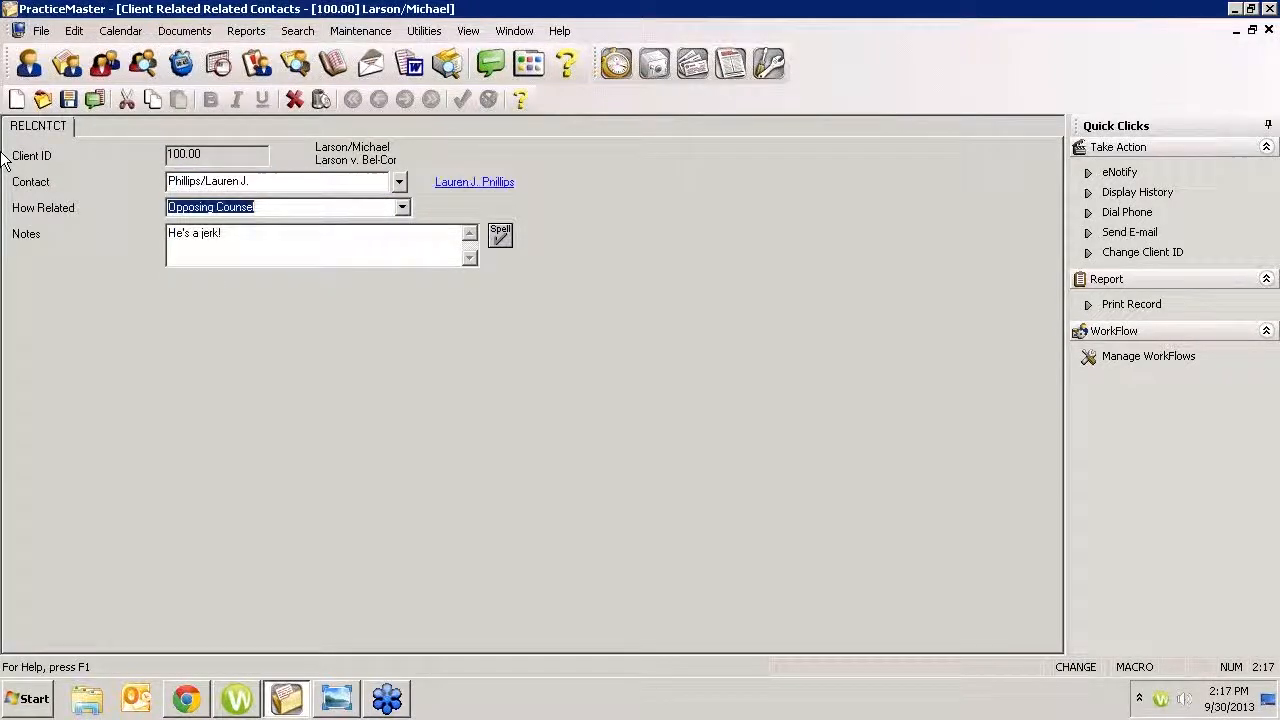
- View the newly linked contact's information, and close the Opposing Counsel entry with its changes saved
{"action": "left_click", "coordinate": [465, 186]}
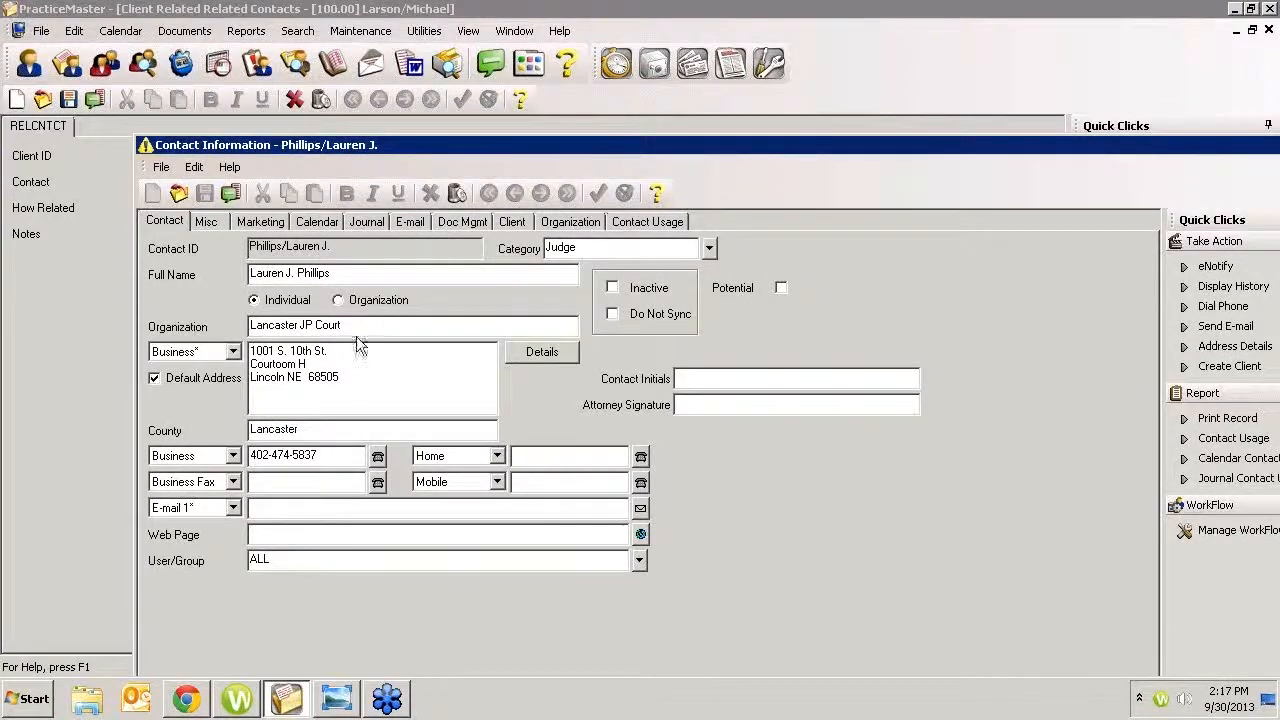
{"action": "left_click_drag", "start_coordinate": [1223, 147], "coordinate": [1068, 113]}
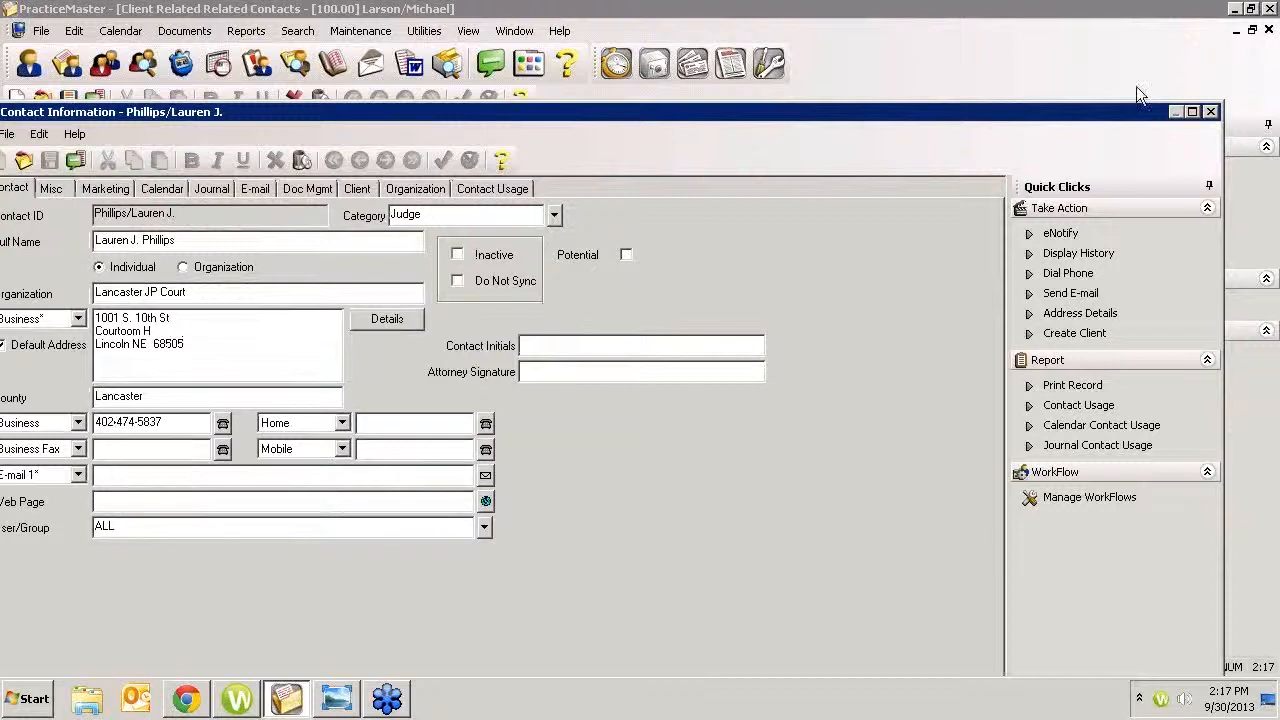
{"action": "left_click", "coordinate": [1210, 111]}
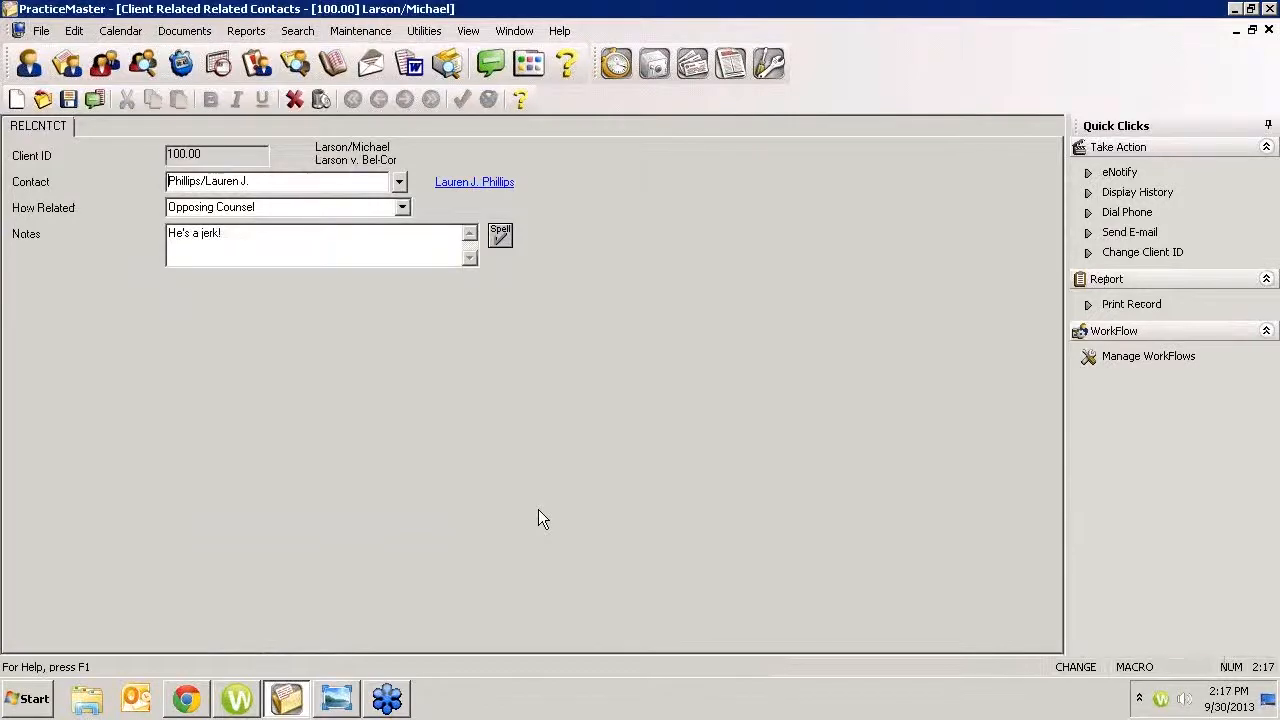
{"action": "key", "text": "Escape"}
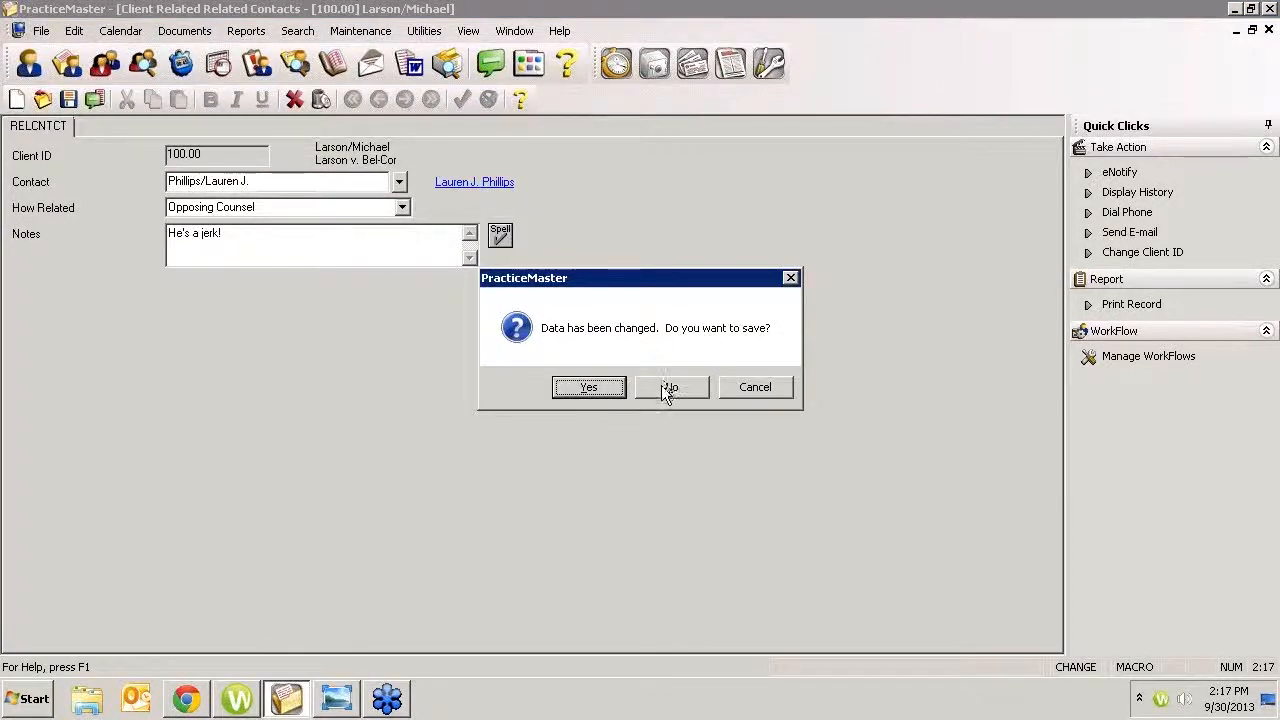
{"action": "left_click", "coordinate": [578, 394]}
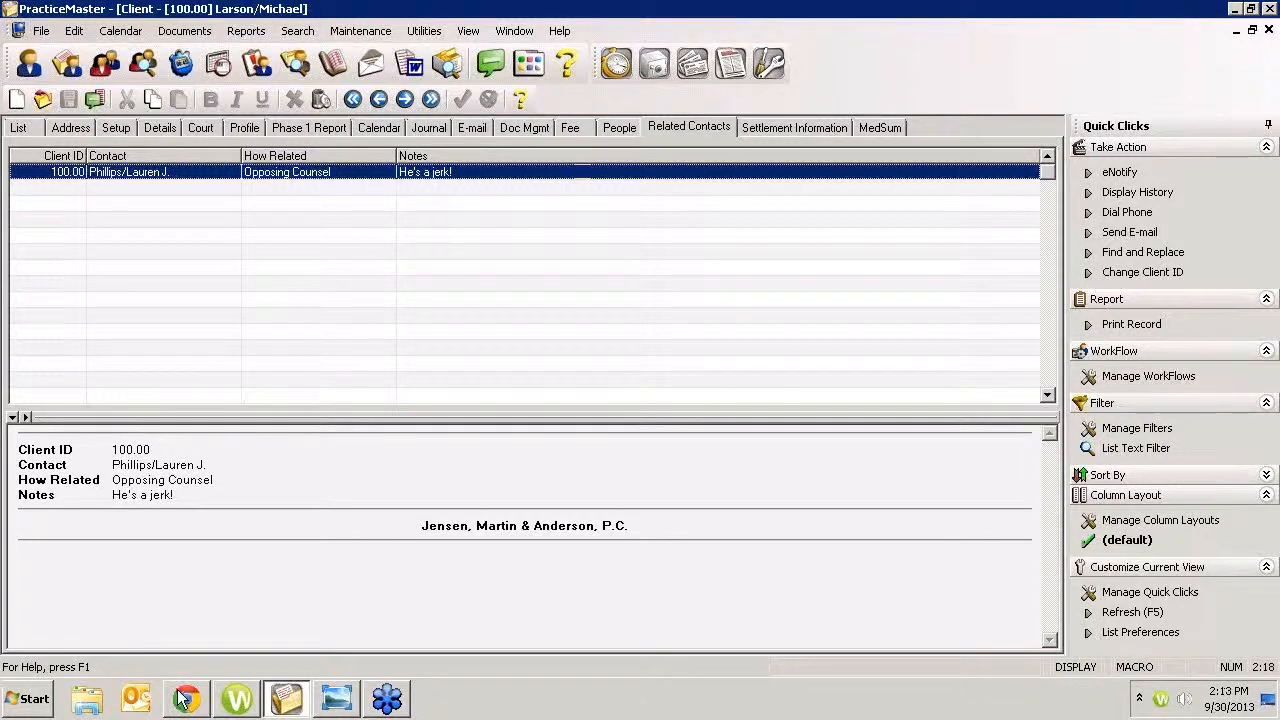
- Switch to Windows Explorer, browse to S:\Root\STI-DocCoding\16.2\Lewis, and launch the PracticeMaster program whose file name starts with "cm"
{"action": "left_click", "coordinate": [87, 698]}
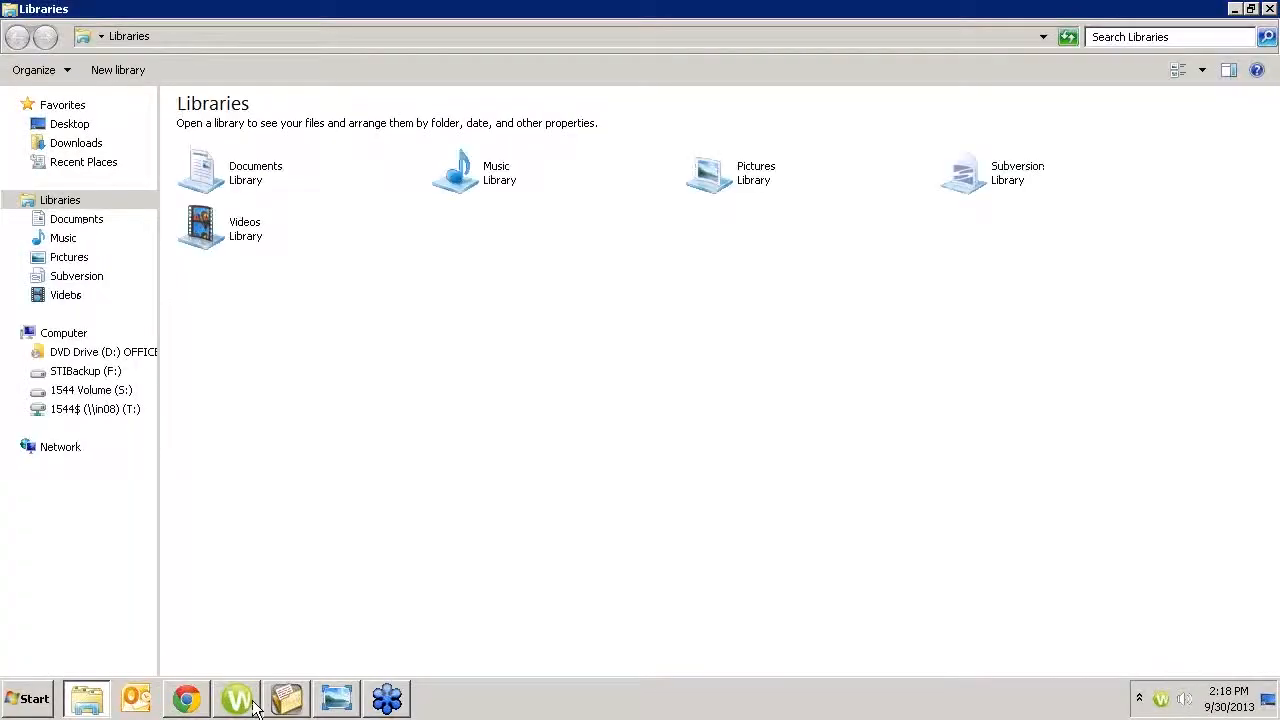
{"action": "left_click", "coordinate": [88, 392]}
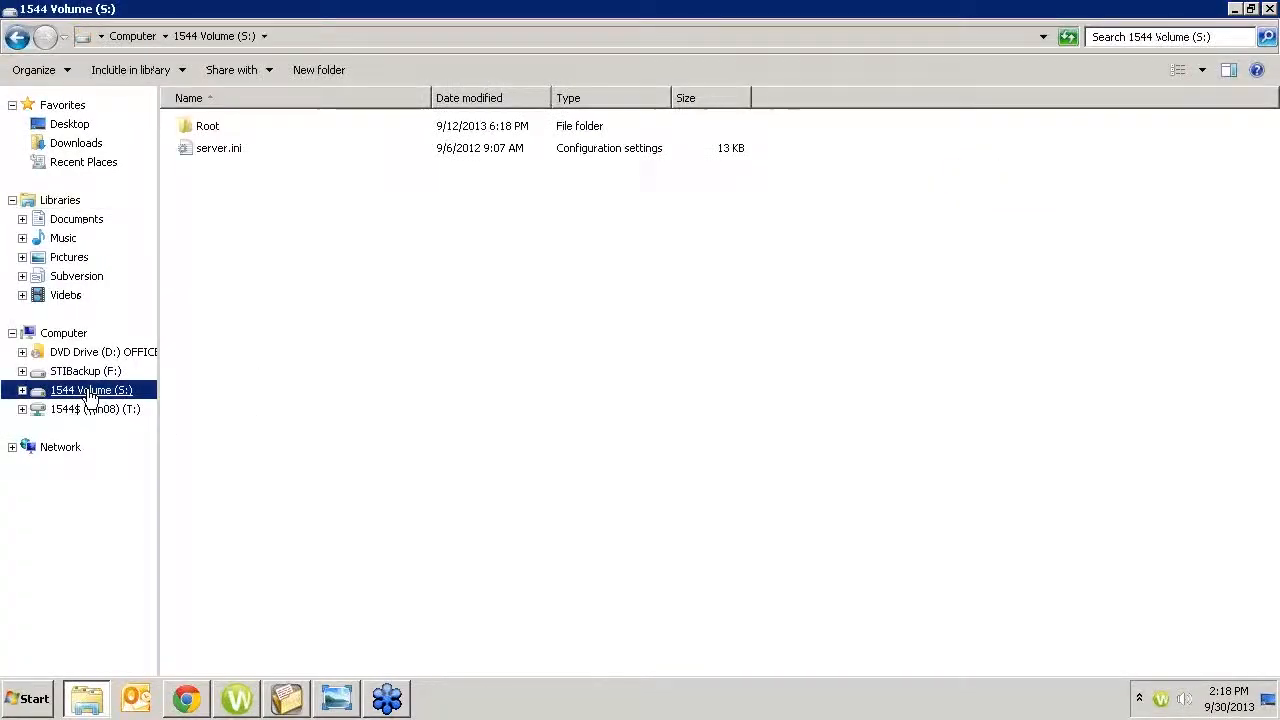
{"action": "double_click", "coordinate": [205, 127]}
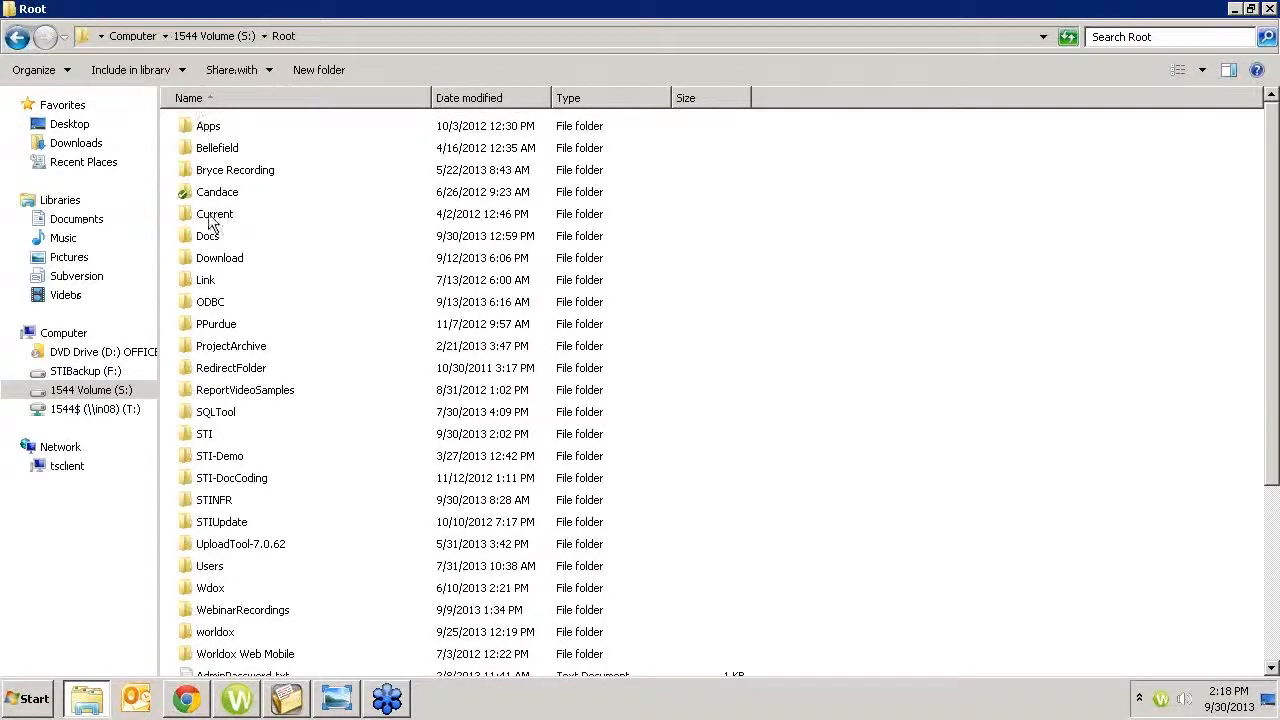
{"action": "double_click", "coordinate": [213, 478]}
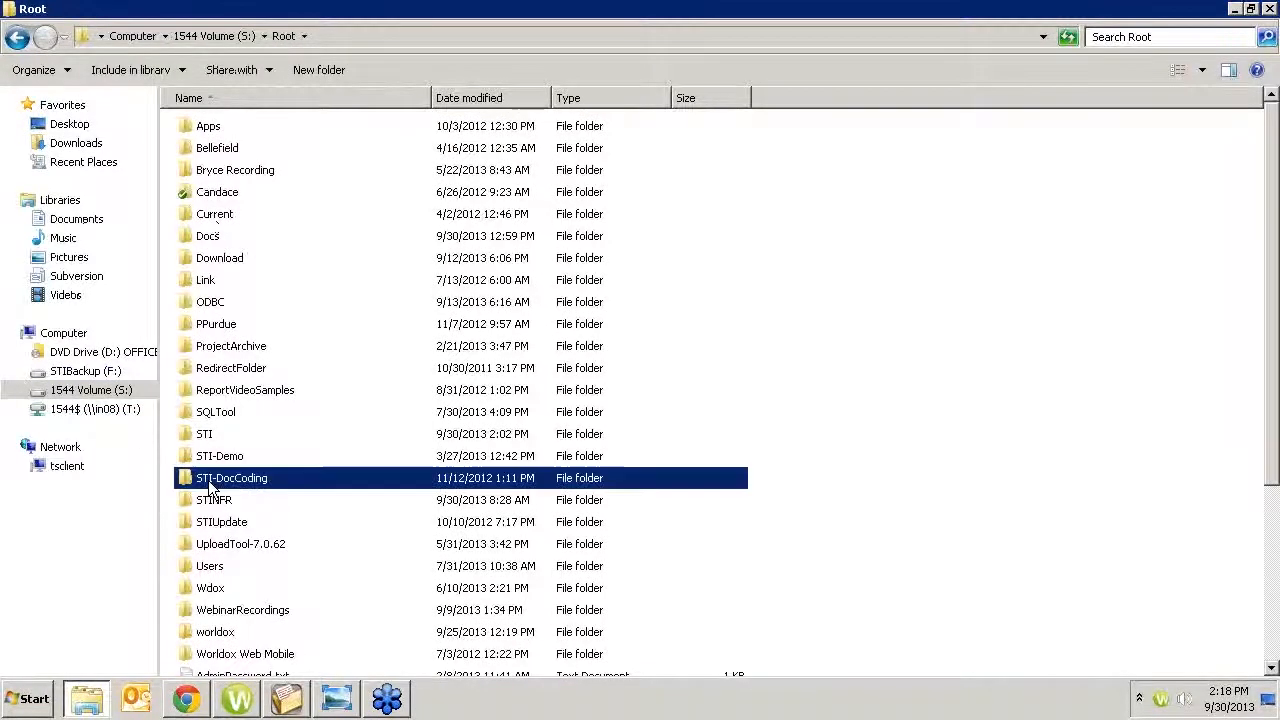
{"action": "double_click", "coordinate": [240, 148]}
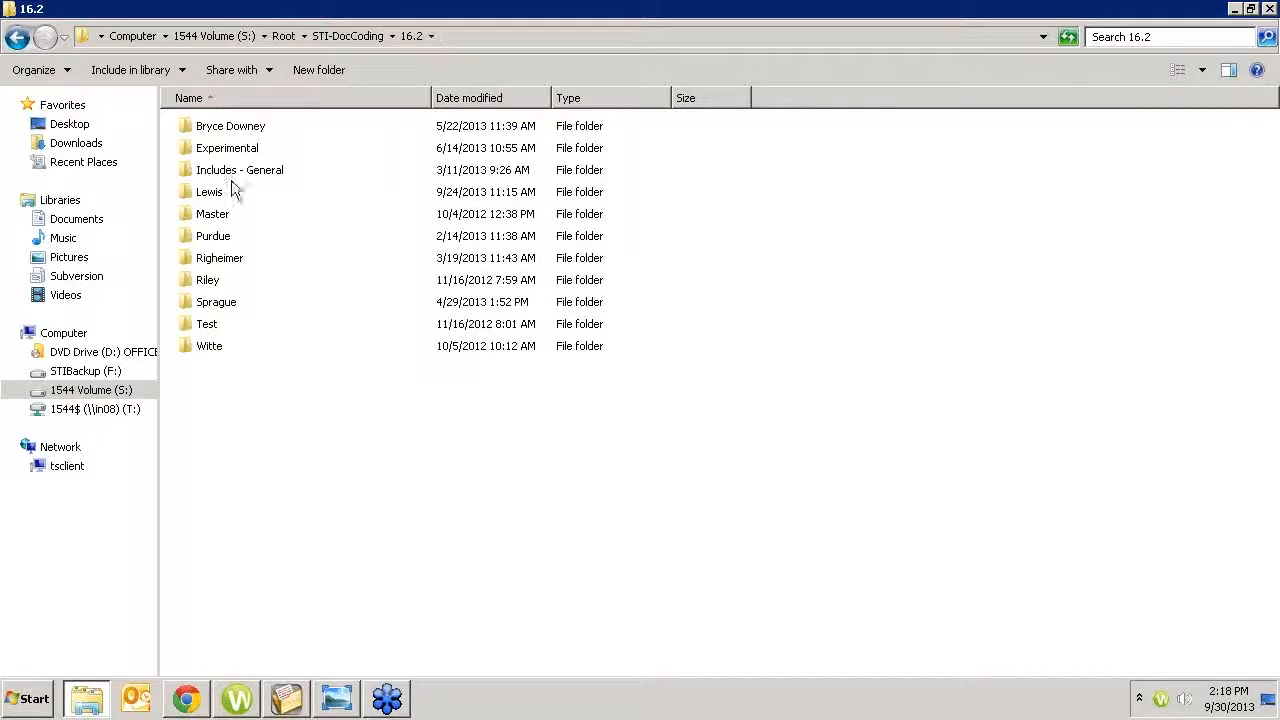
{"action": "left_click", "coordinate": [223, 198]}
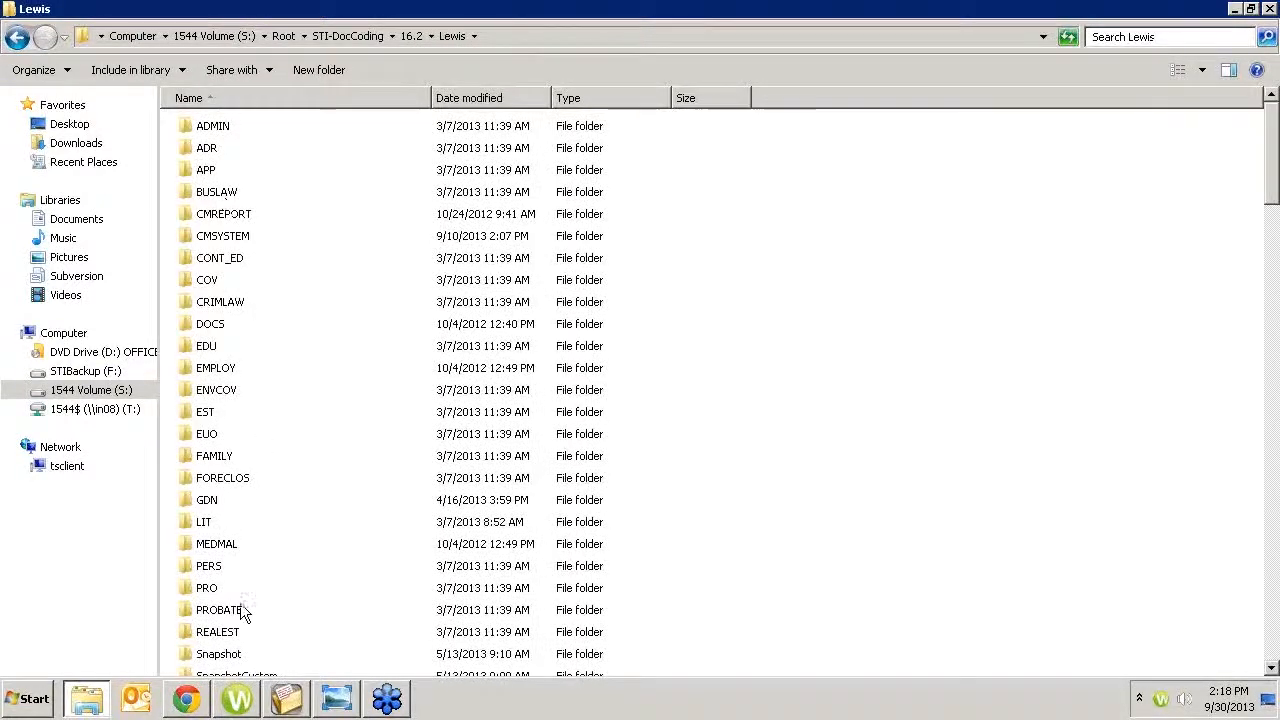
{"action": "left_click", "coordinate": [239, 601]}
{"action": "type", "text": "cm"}
{"action": "key", "text": "Return"}
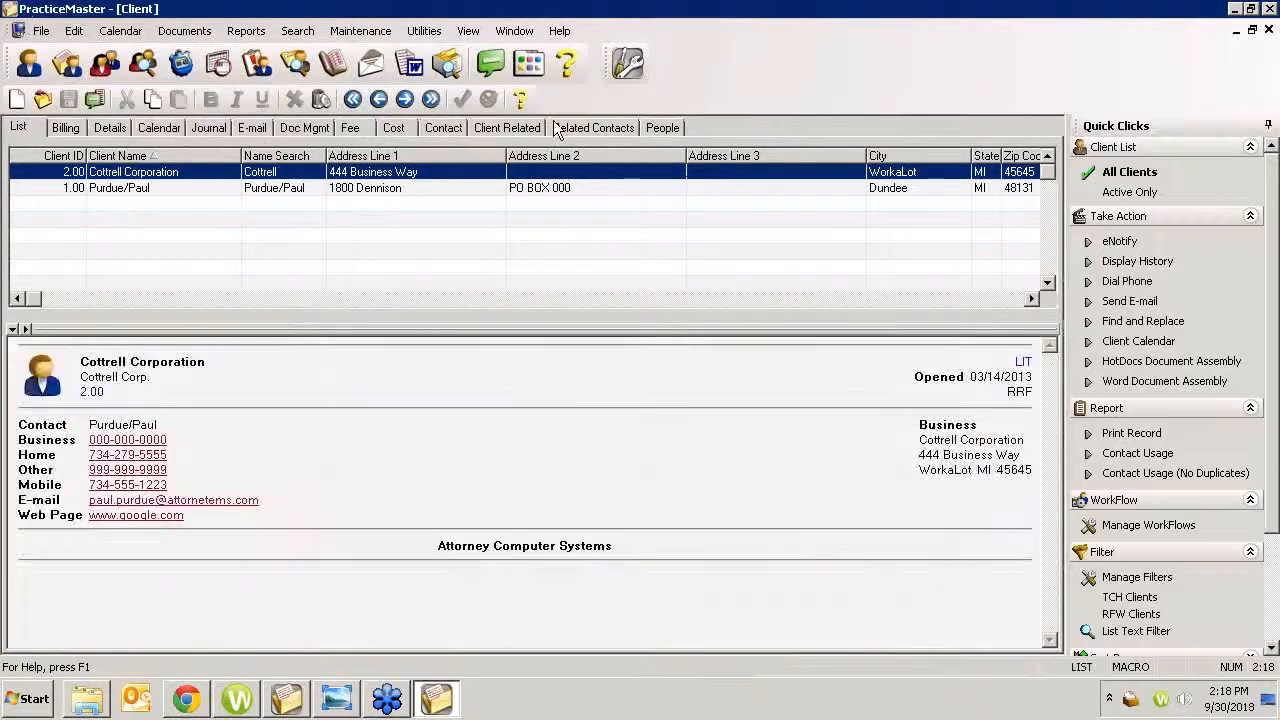
- Examine the people related to Cottrell Corporation, previewing the details of the charging party, the employee and both responsible attorneys
{"action": "left_click", "coordinate": [665, 126]}
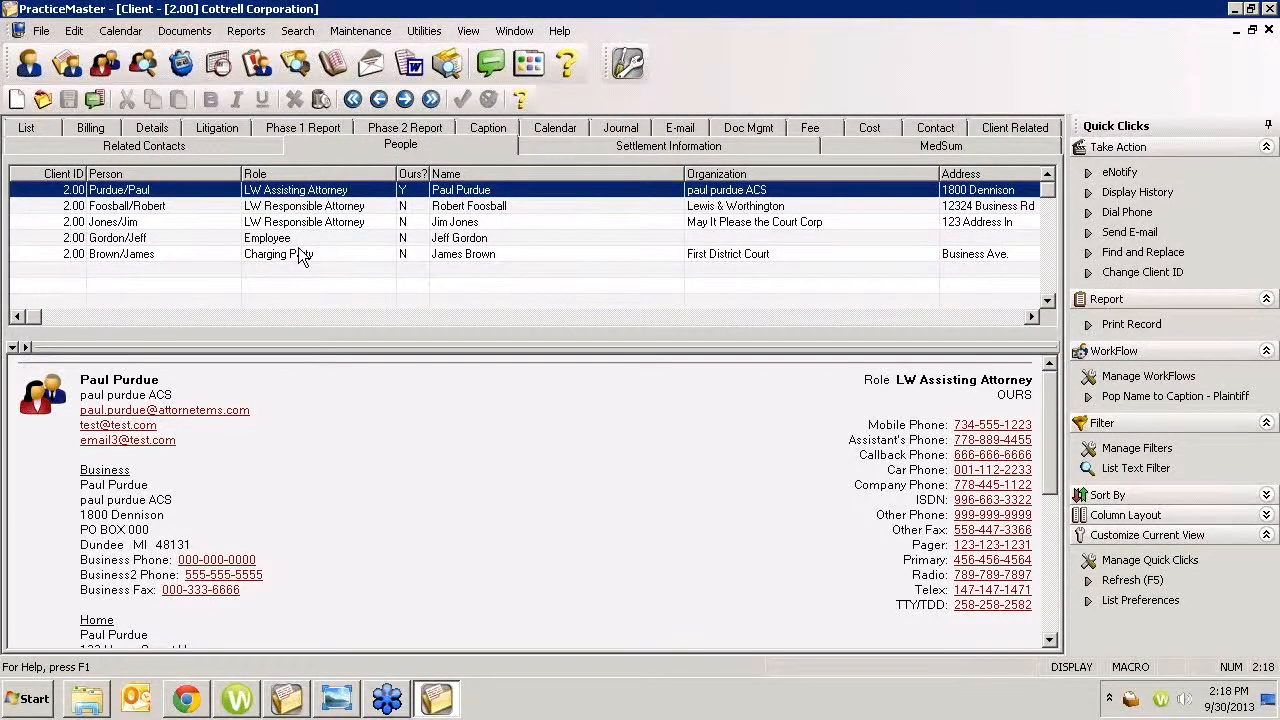
{"action": "left_click", "coordinate": [298, 253]}
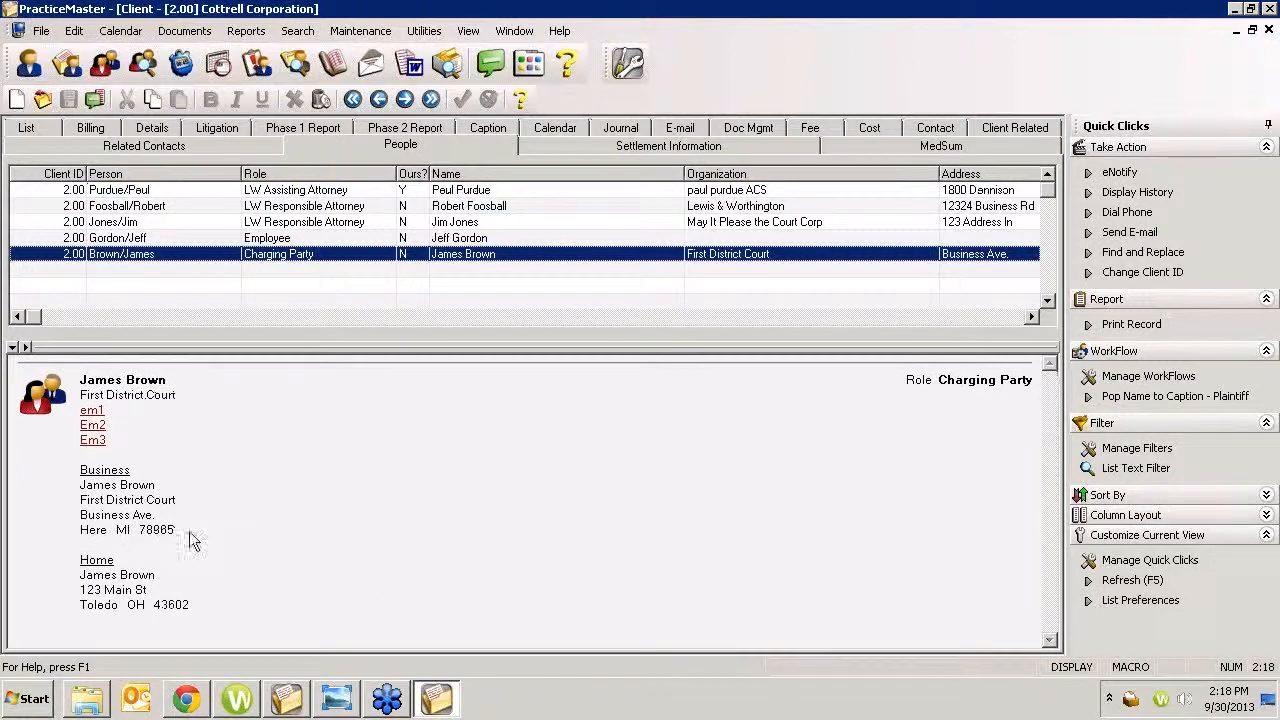
{"action": "left_click_drag", "start_coordinate": [185, 528], "coordinate": [84, 490]}
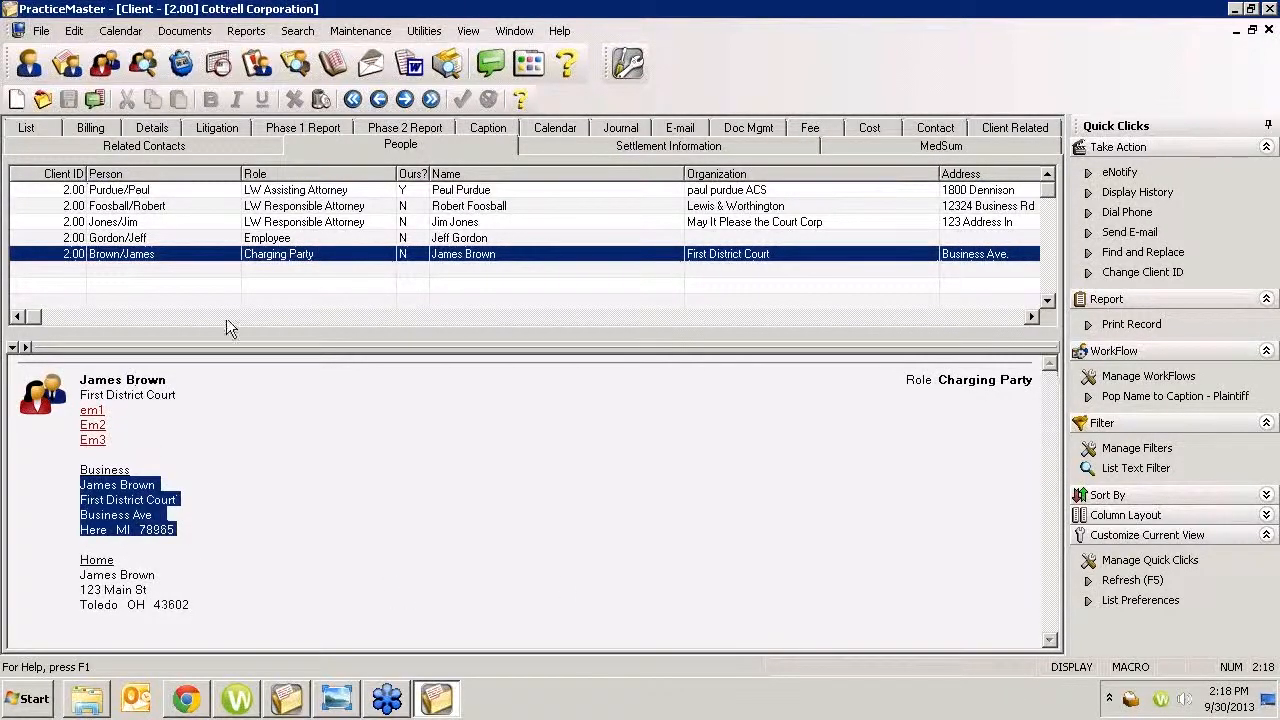
{"action": "left_click", "coordinate": [276, 238]}
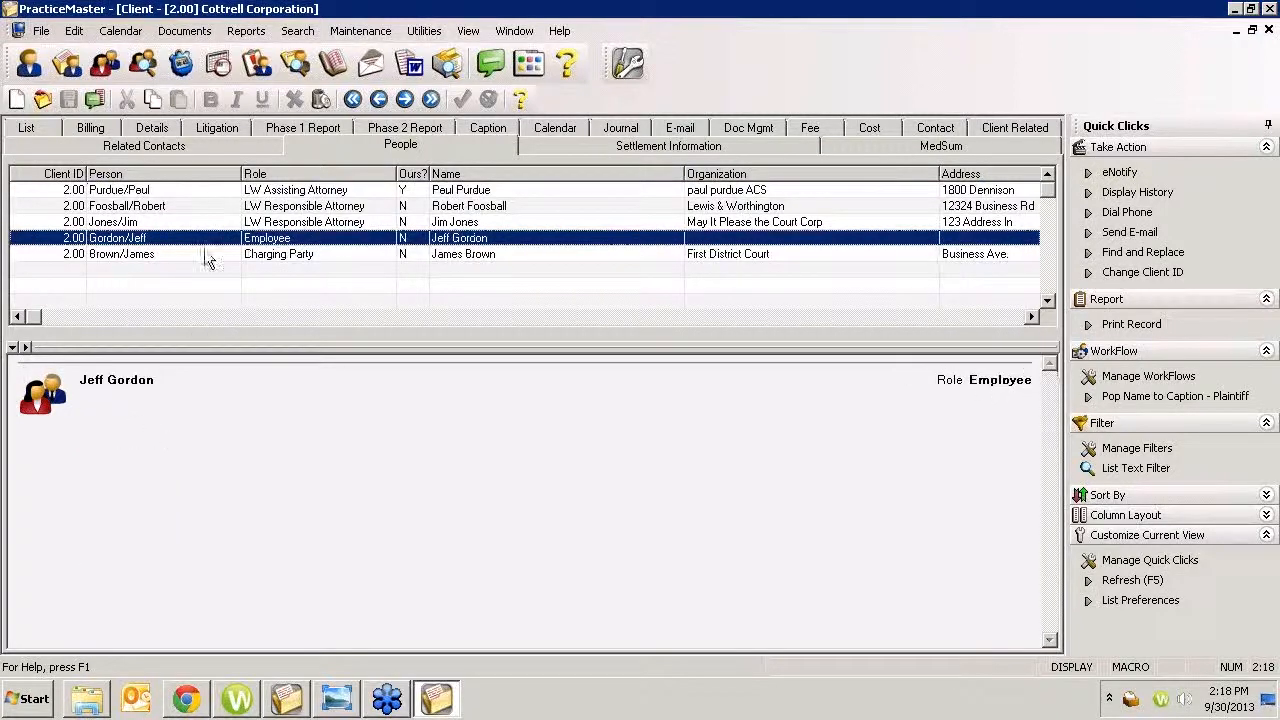
{"action": "left_click", "coordinate": [265, 222]}
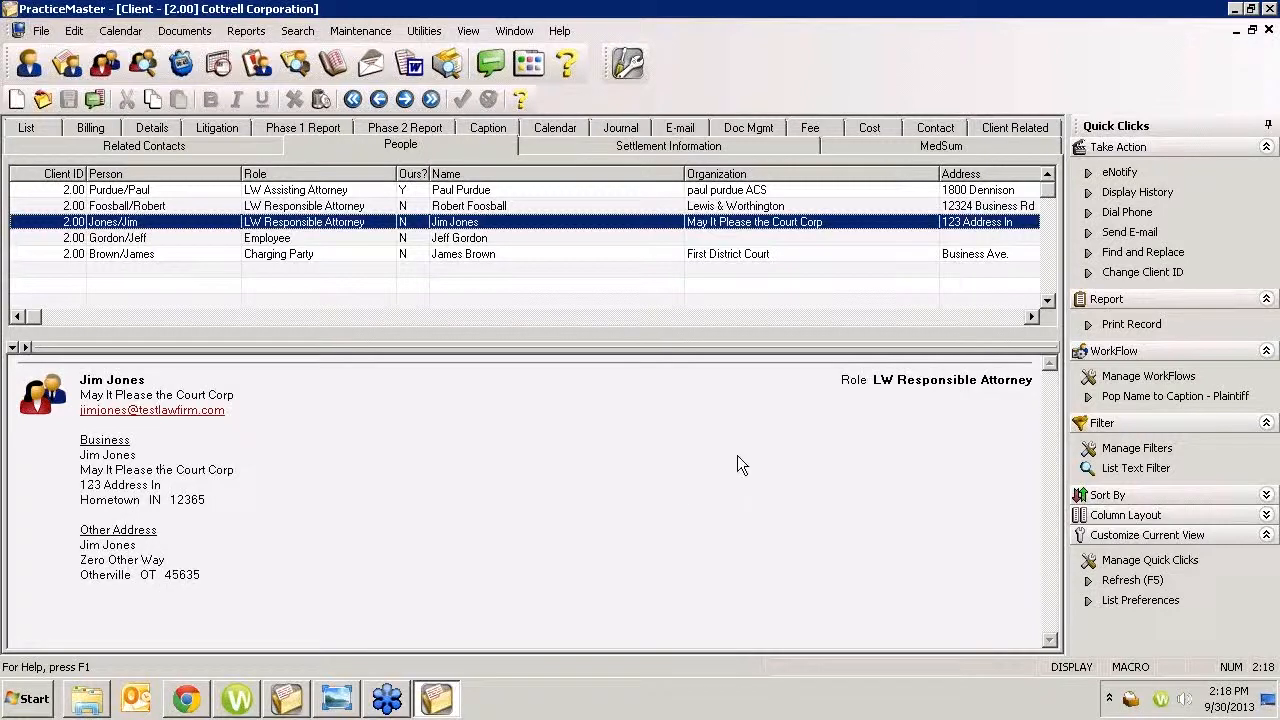
{"action": "left_click", "coordinate": [481, 208]}
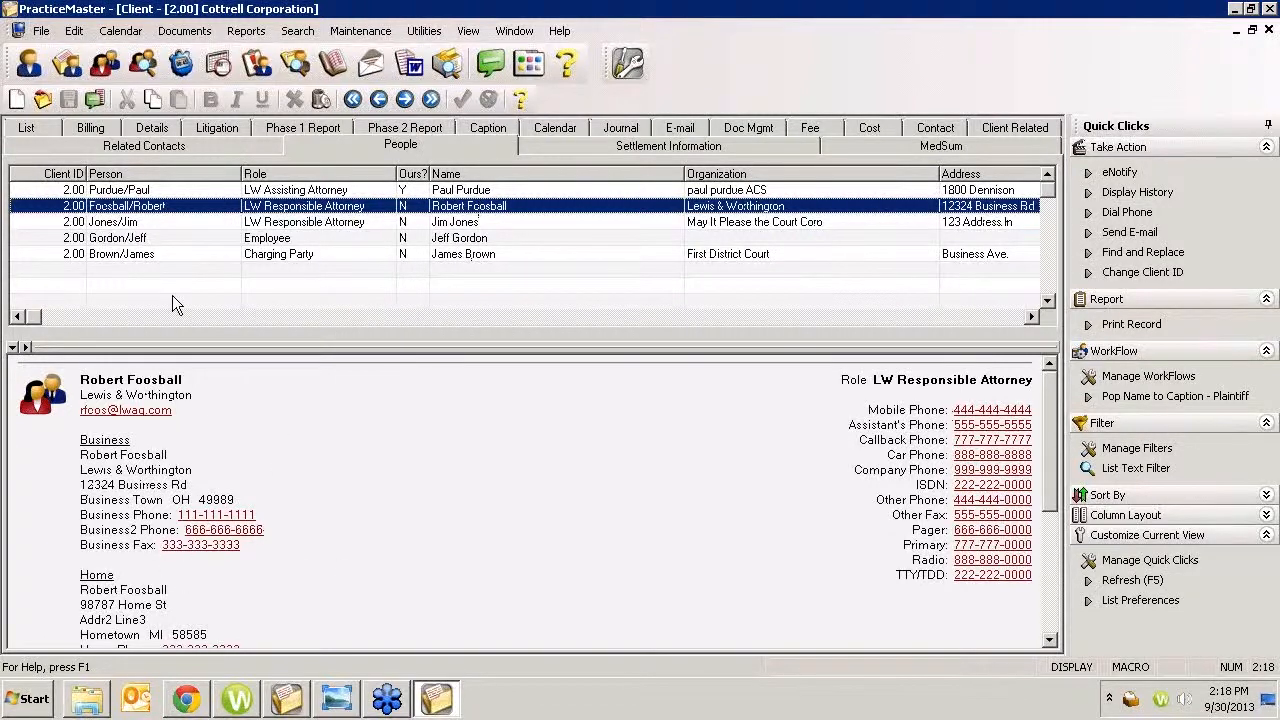
- Open the Lewis & Worthington responsible attorney's people record for Cottrell Corporation and view the linked contact's information
{"action": "double_click", "coordinate": [284, 214]}
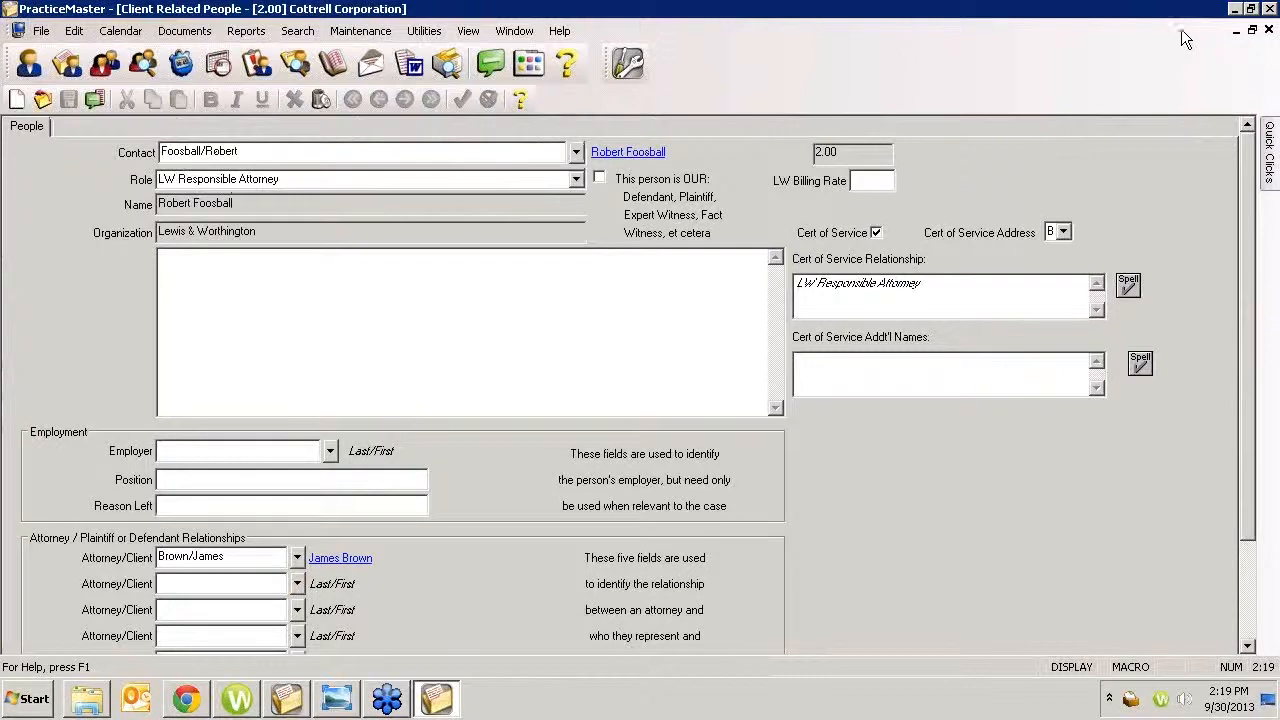
{"action": "left_click", "coordinate": [1268, 30]}
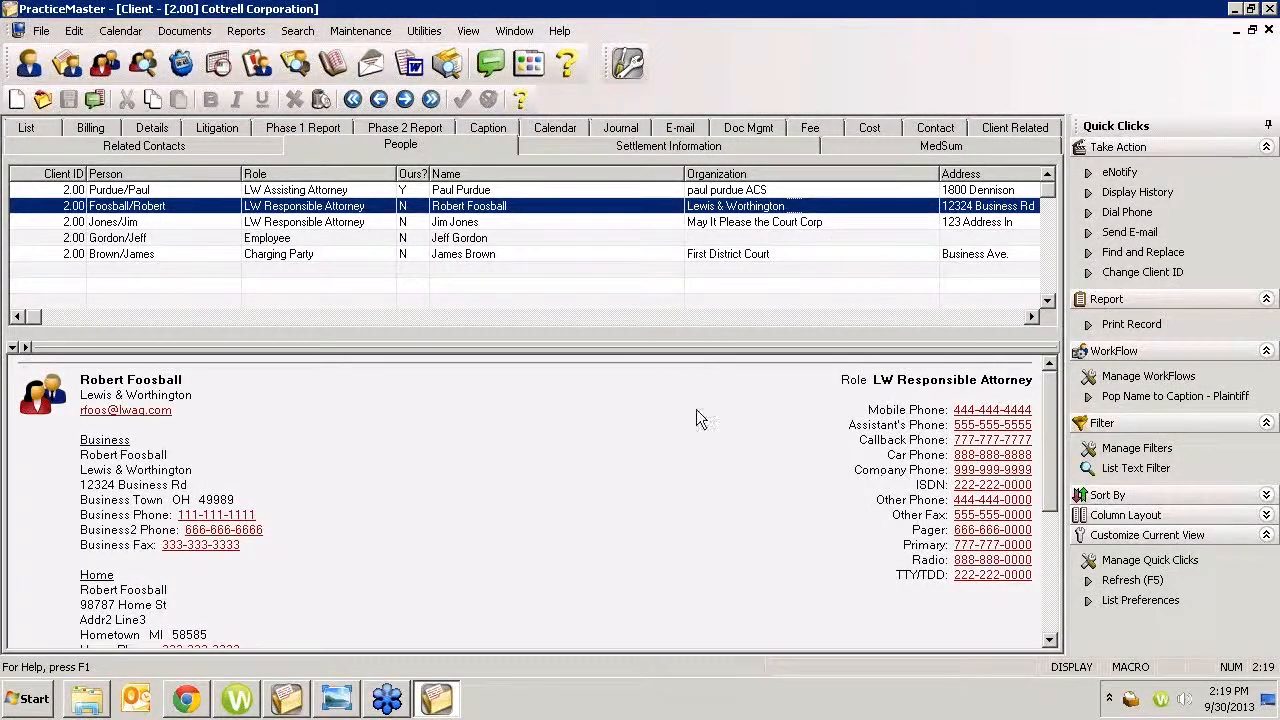
{"action": "double_click", "coordinate": [469, 208]}
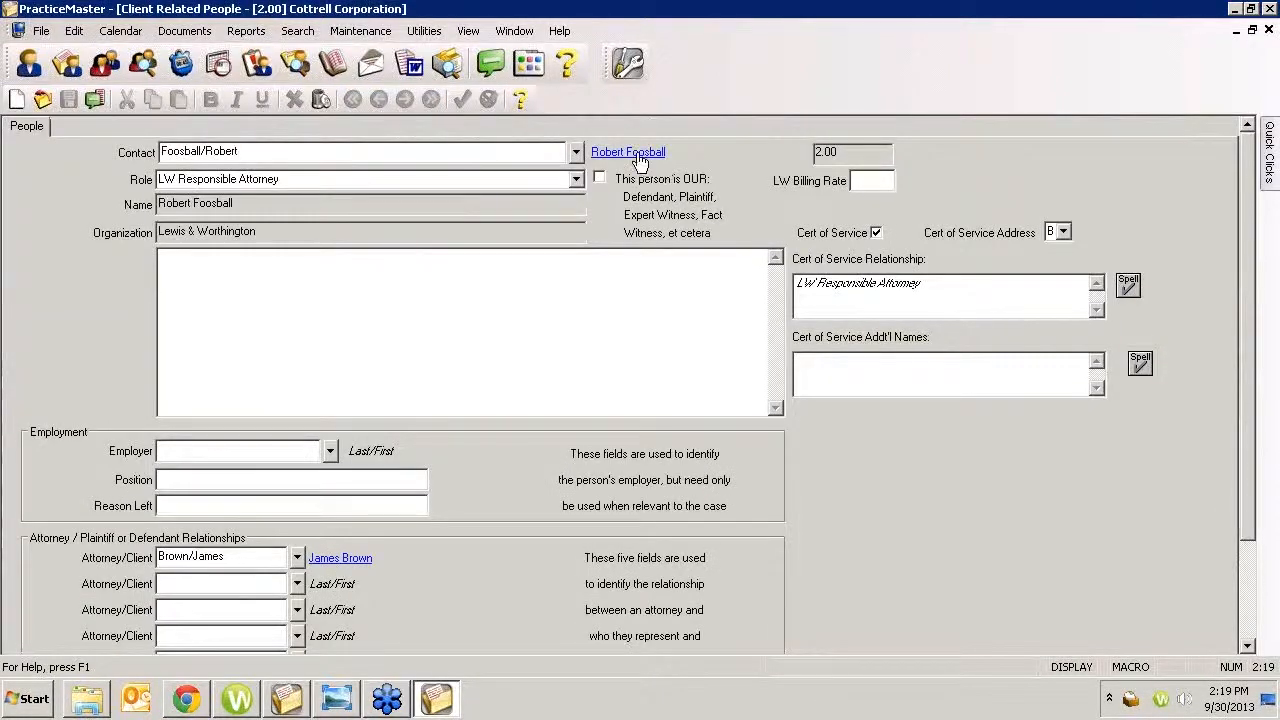
{"action": "left_click", "coordinate": [638, 160]}
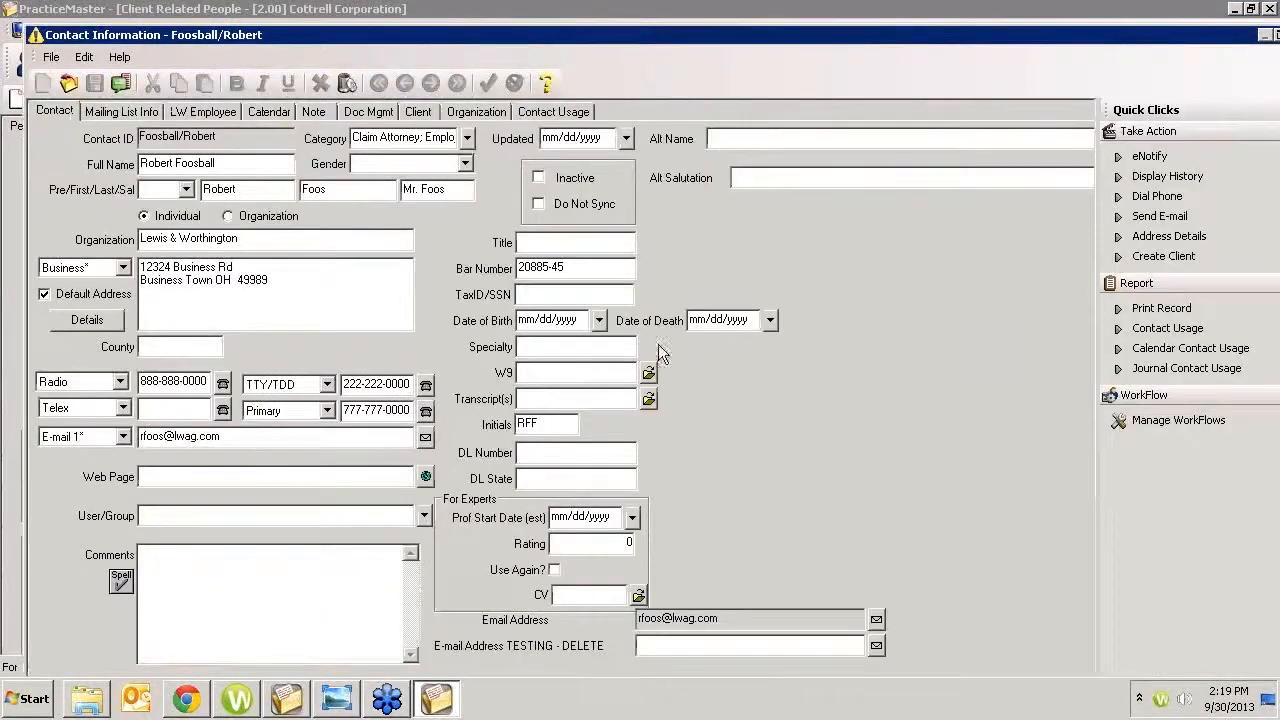
- Close the linked contact's information and its people record, and switch back to the other PracticeMaster window showing the Opposing Counsel related contact
{"action": "left_click_drag", "start_coordinate": [1248, 36], "coordinate": [1123, 76]}
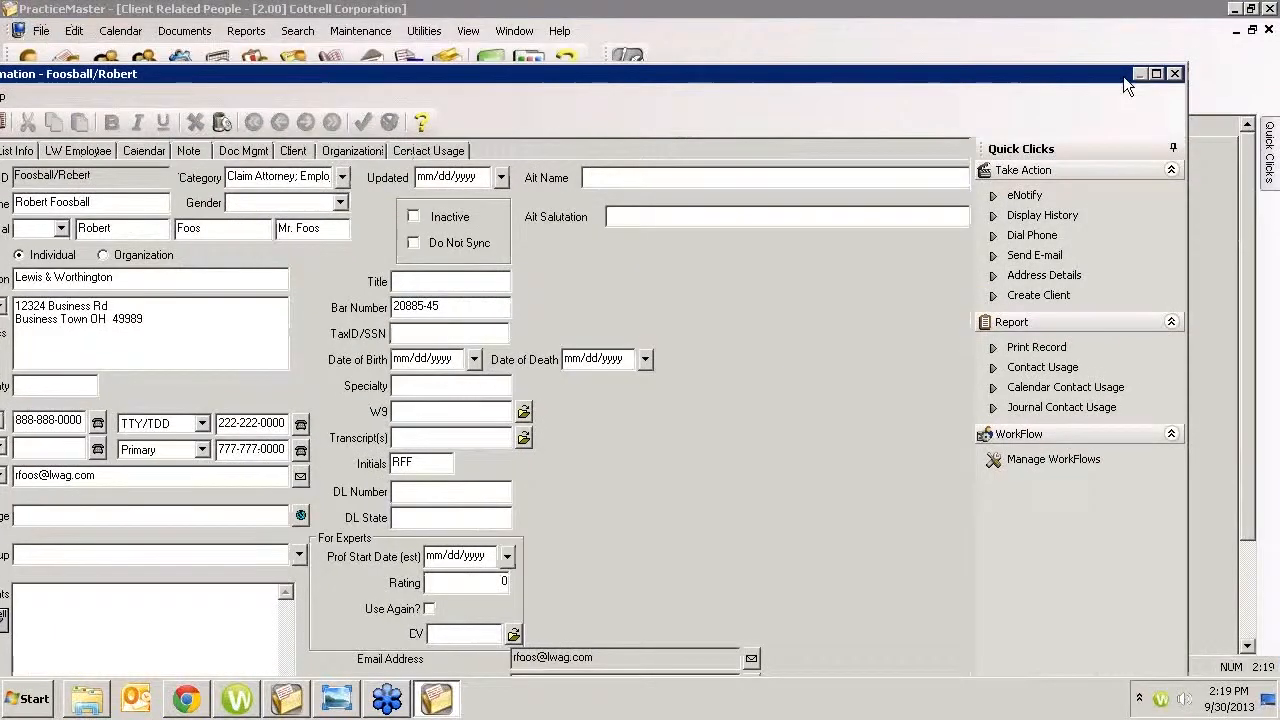
{"action": "left_click", "coordinate": [1175, 74]}
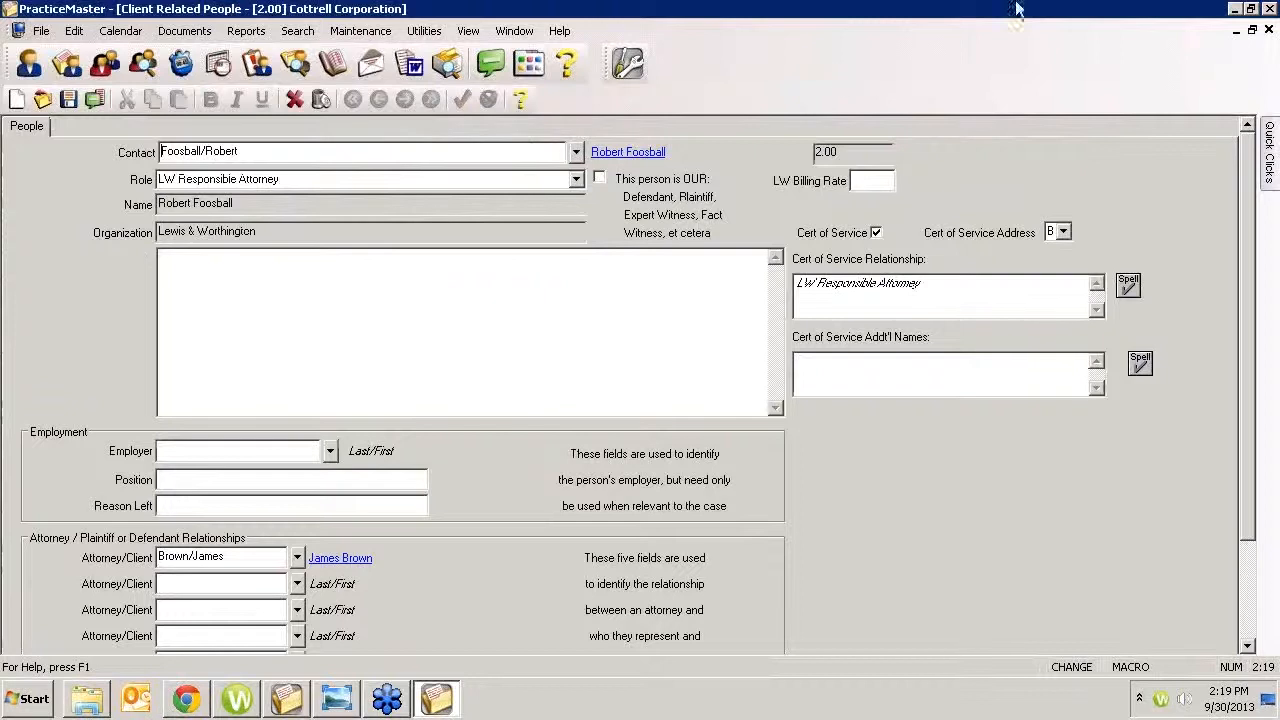
{"action": "left_click", "coordinate": [1268, 32]}
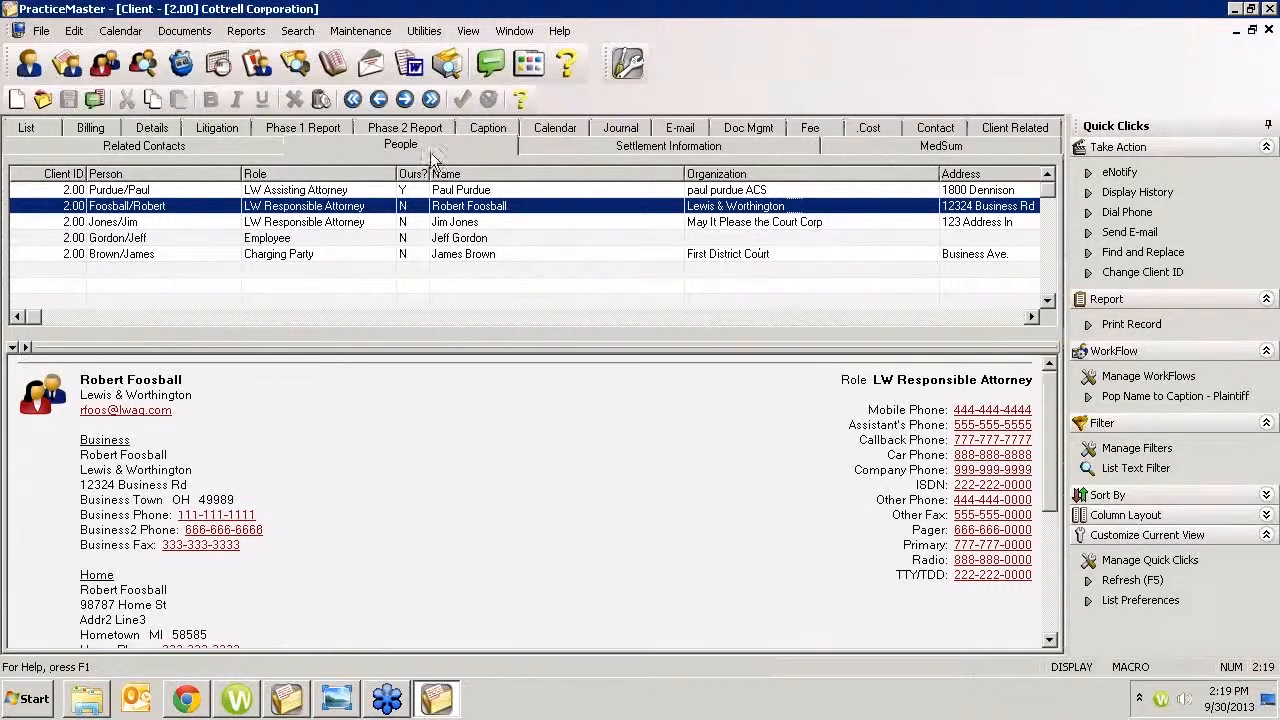
{"action": "left_click", "coordinate": [282, 699]}
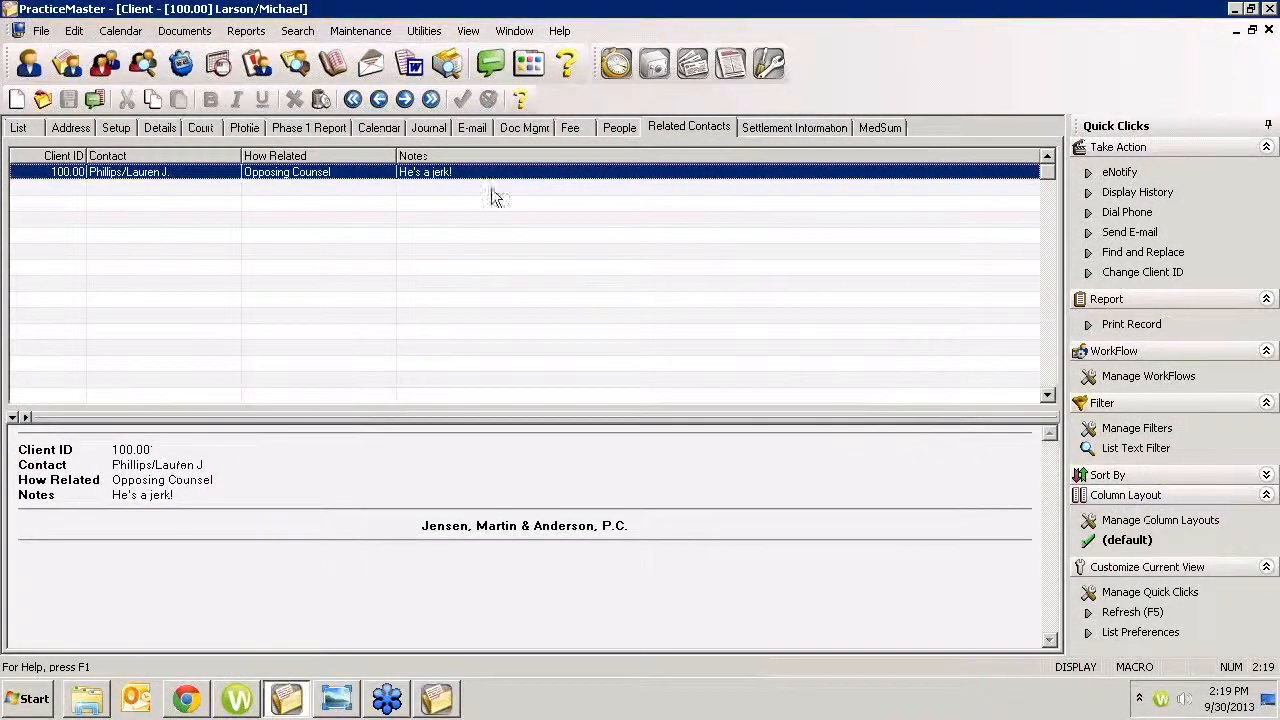
- View the people records of the WalMart matter and of the Bel-Cor matter from the client list
{"action": "left_click", "coordinate": [19, 128]}
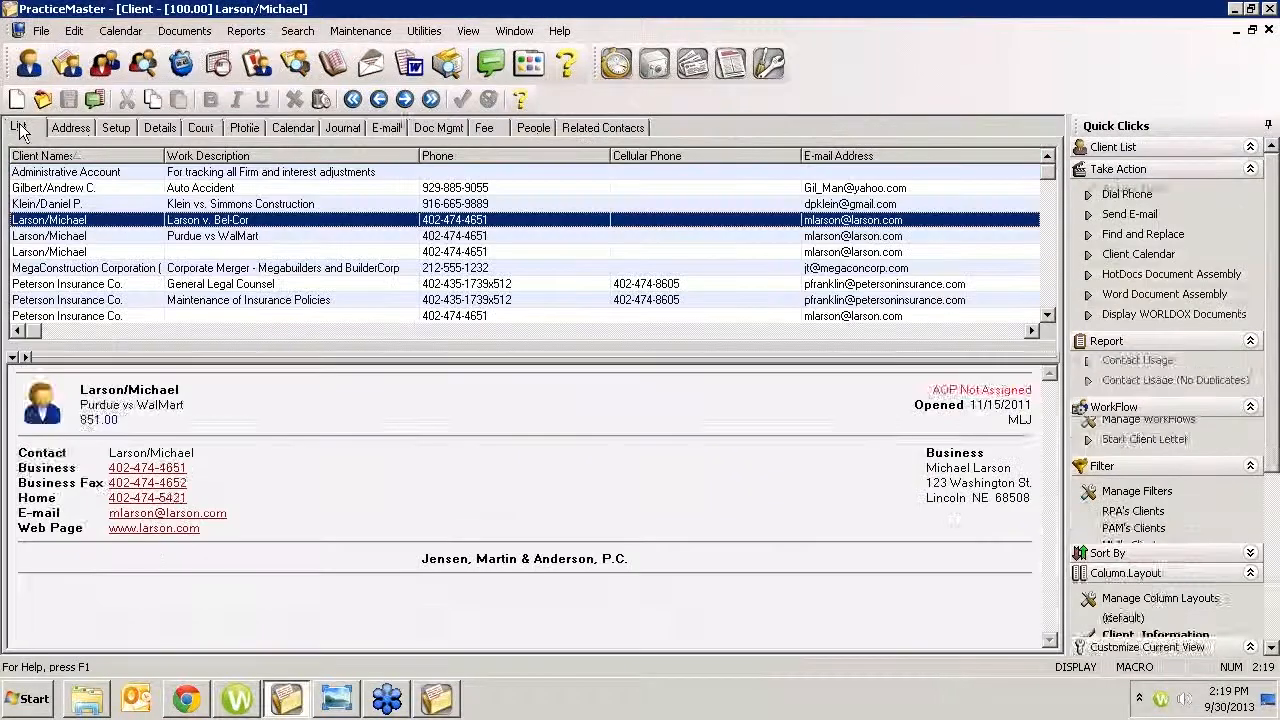
{"action": "left_click", "coordinate": [214, 237]}
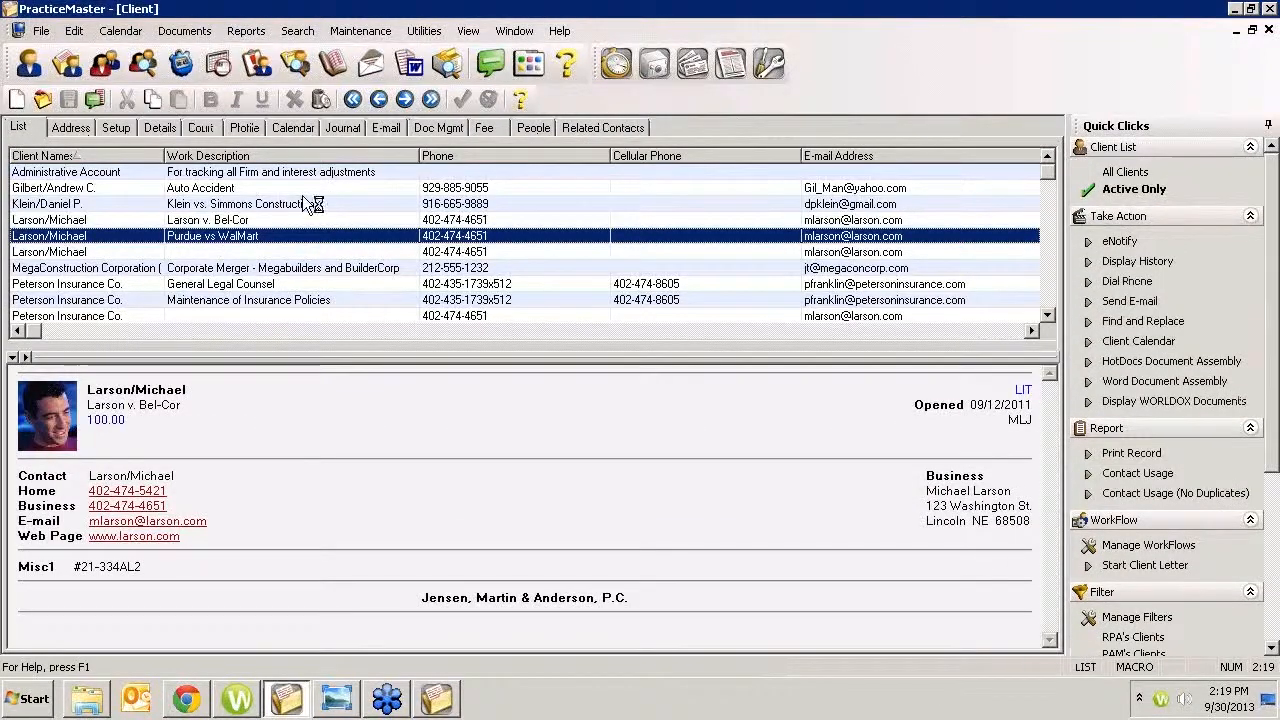
{"action": "left_click", "coordinate": [532, 129]}
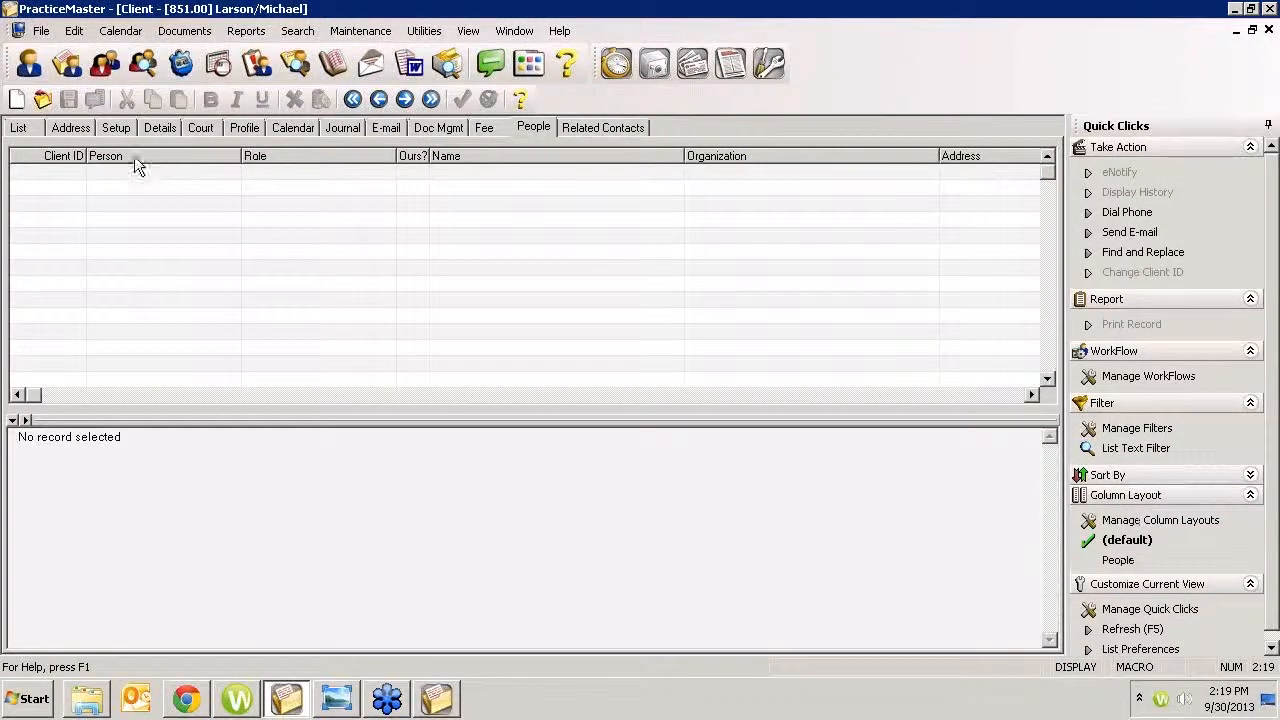
{"action": "left_click", "coordinate": [25, 128]}
{"action": "left_click", "coordinate": [215, 222]}
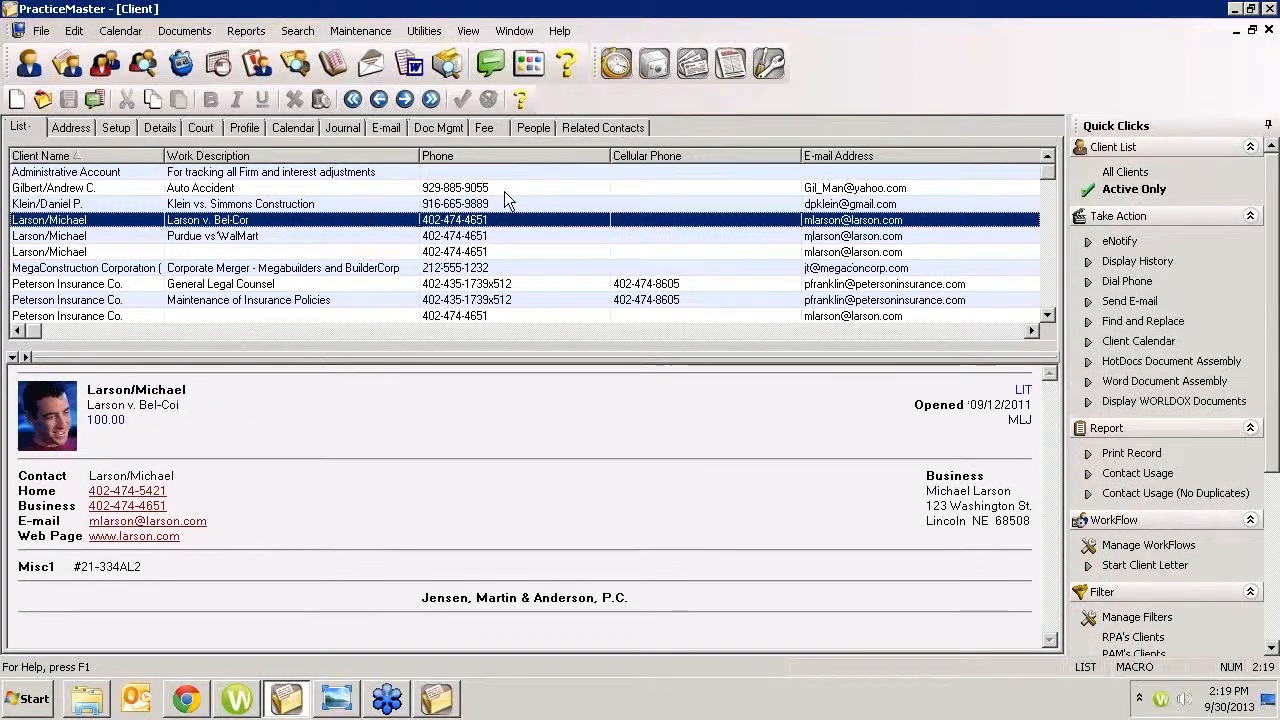
{"action": "left_click", "coordinate": [533, 128]}
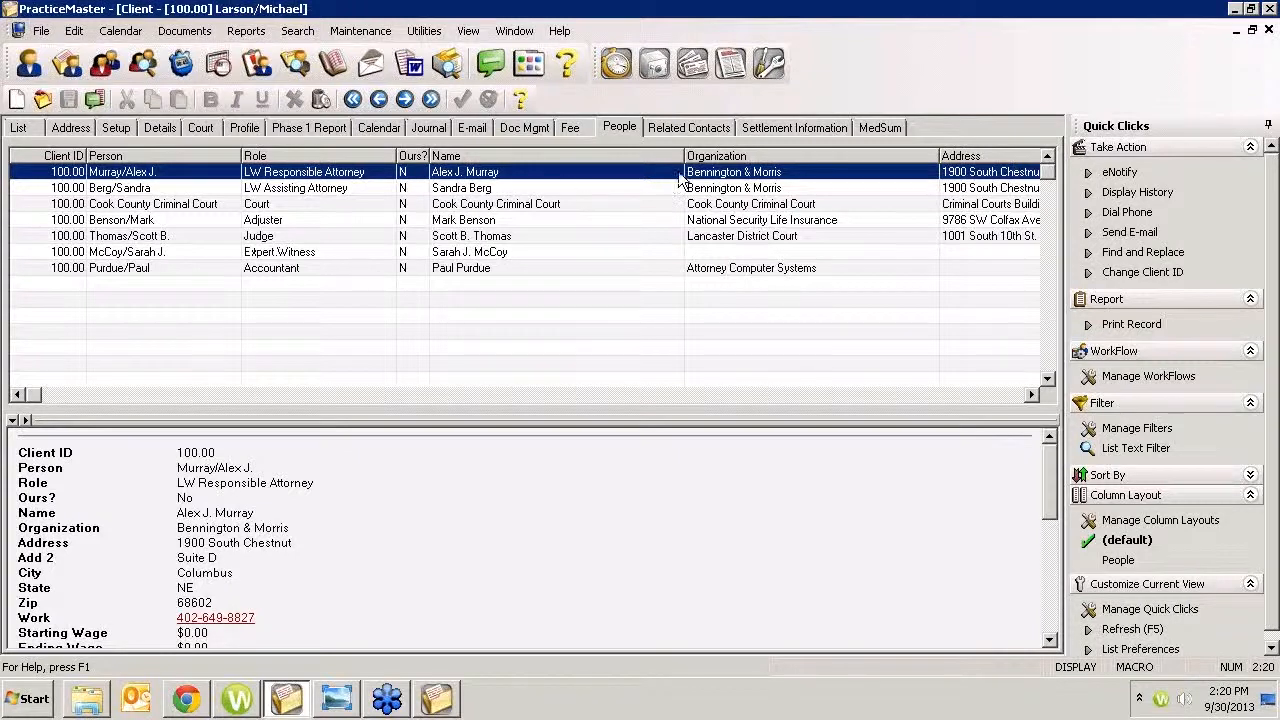
- Open the Bel-Cor matter's Opposing Counsel related contact entry, and view the contact lookup without choosing another contact
{"action": "left_click", "coordinate": [690, 127]}
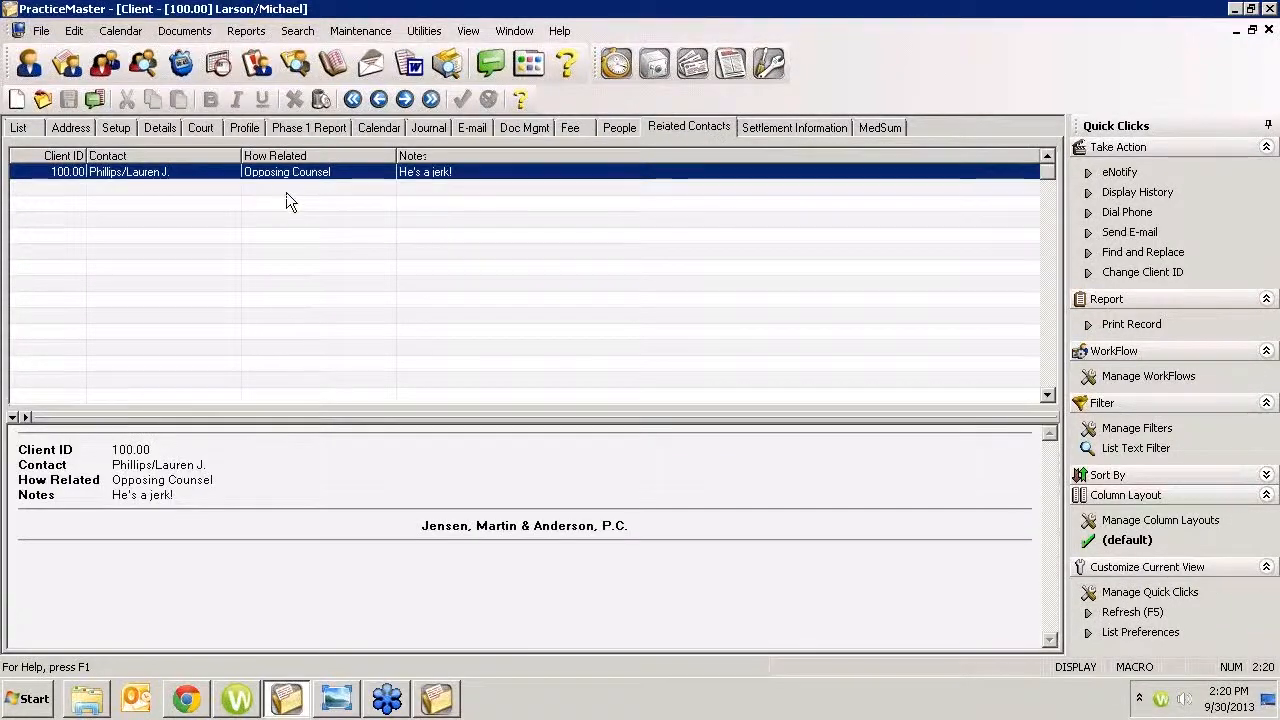
{"action": "double_click", "coordinate": [326, 173]}
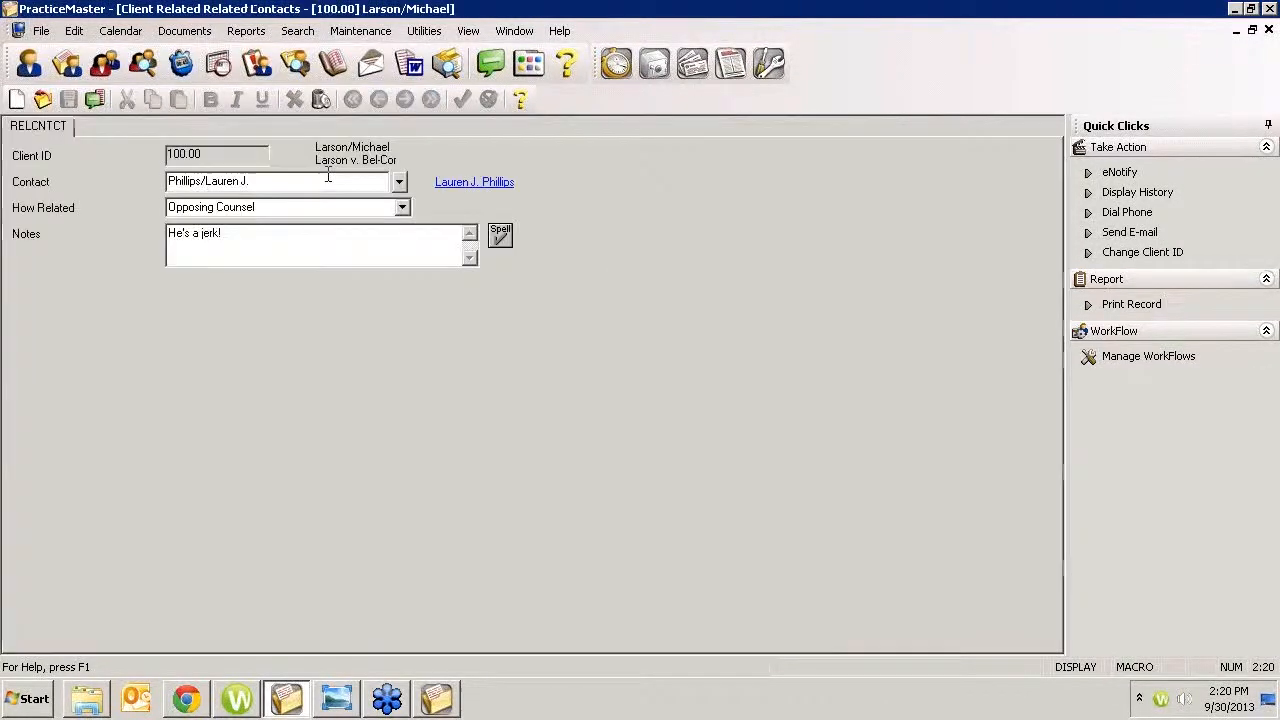
{"action": "left_click", "coordinate": [399, 186]}
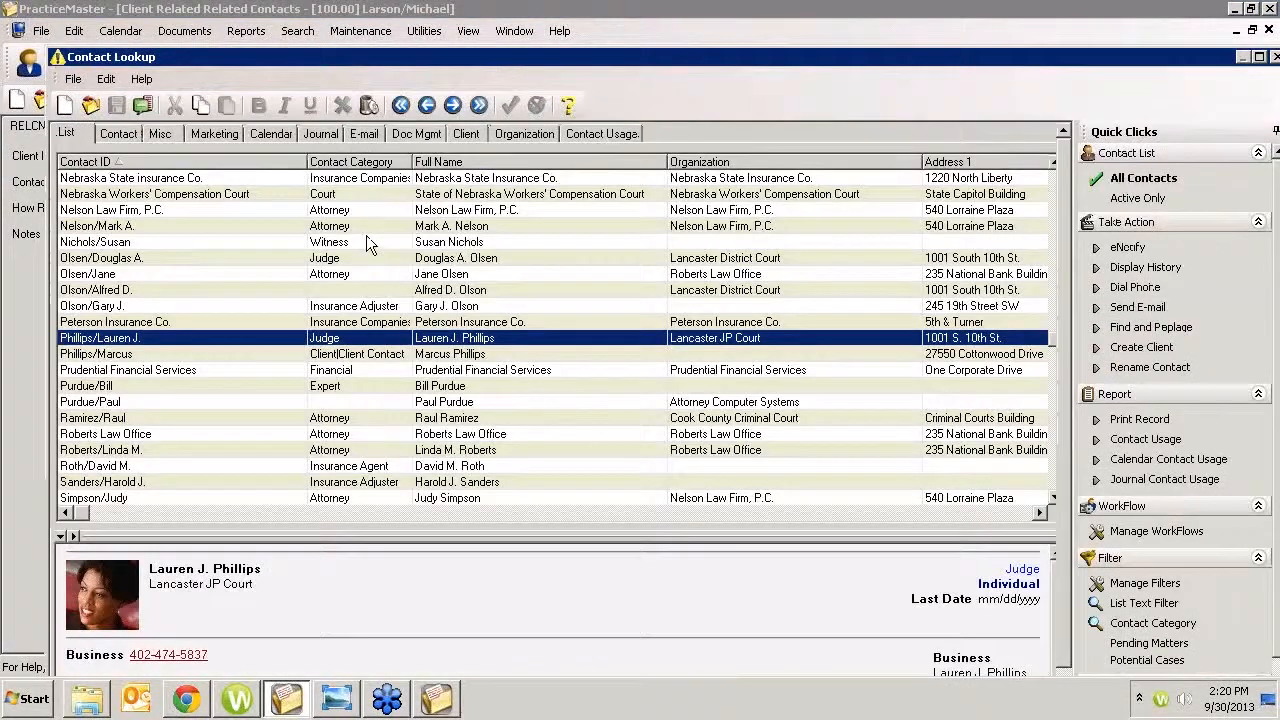
{"action": "double_click", "coordinate": [1194, 53]}
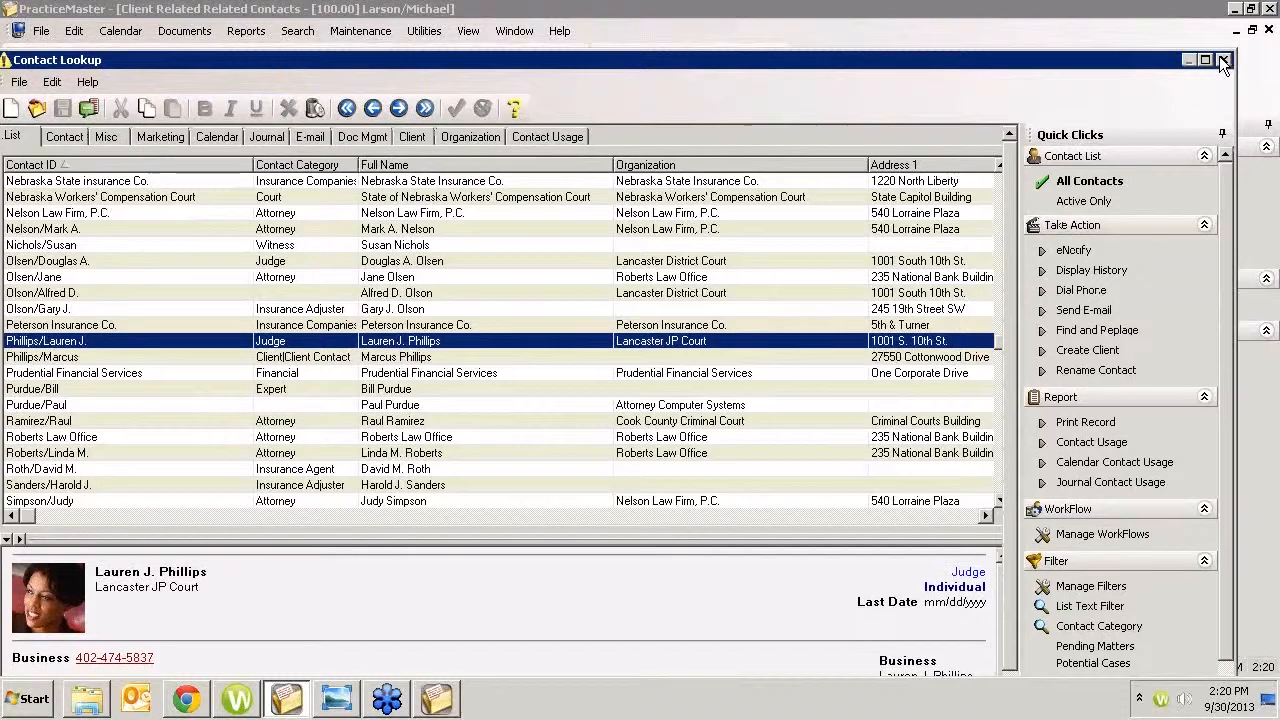
{"action": "left_click", "coordinate": [1221, 57]}
- Review the How Related choices, and try entering "Other Attorney" as the contact's relationship
{"action": "left_click", "coordinate": [402, 208]}
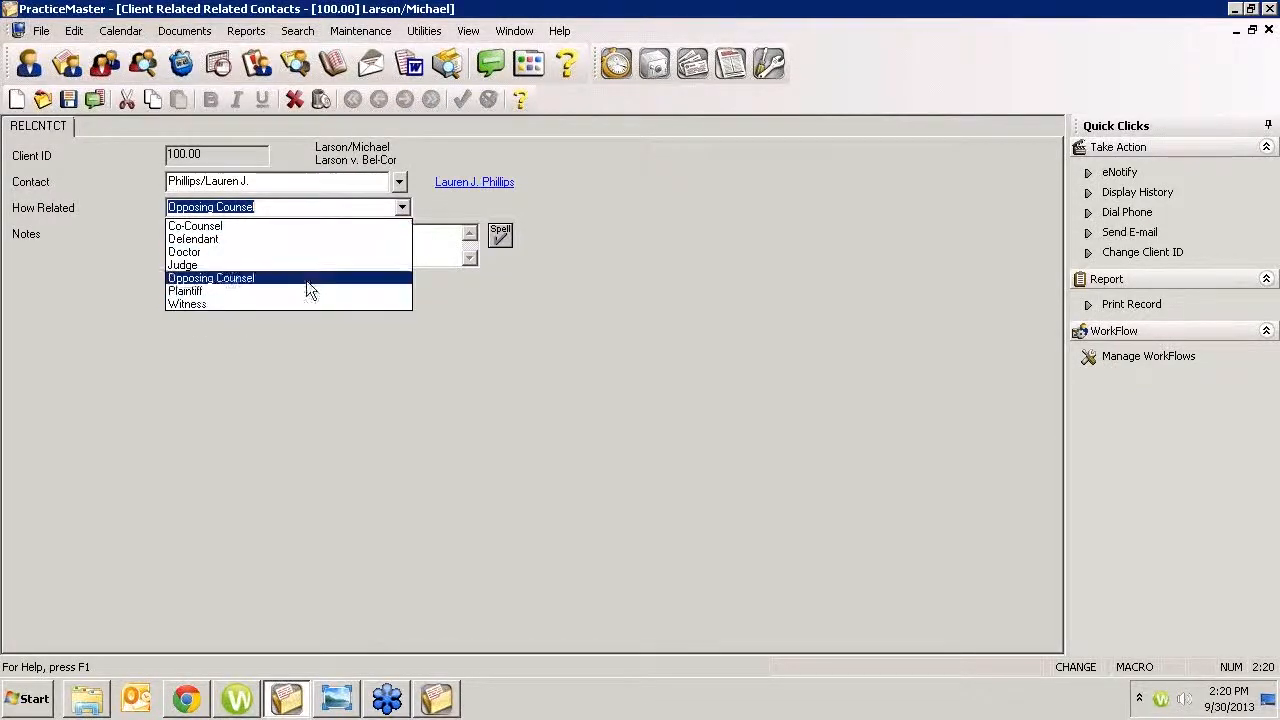
{"action": "left_click", "coordinate": [304, 209]}
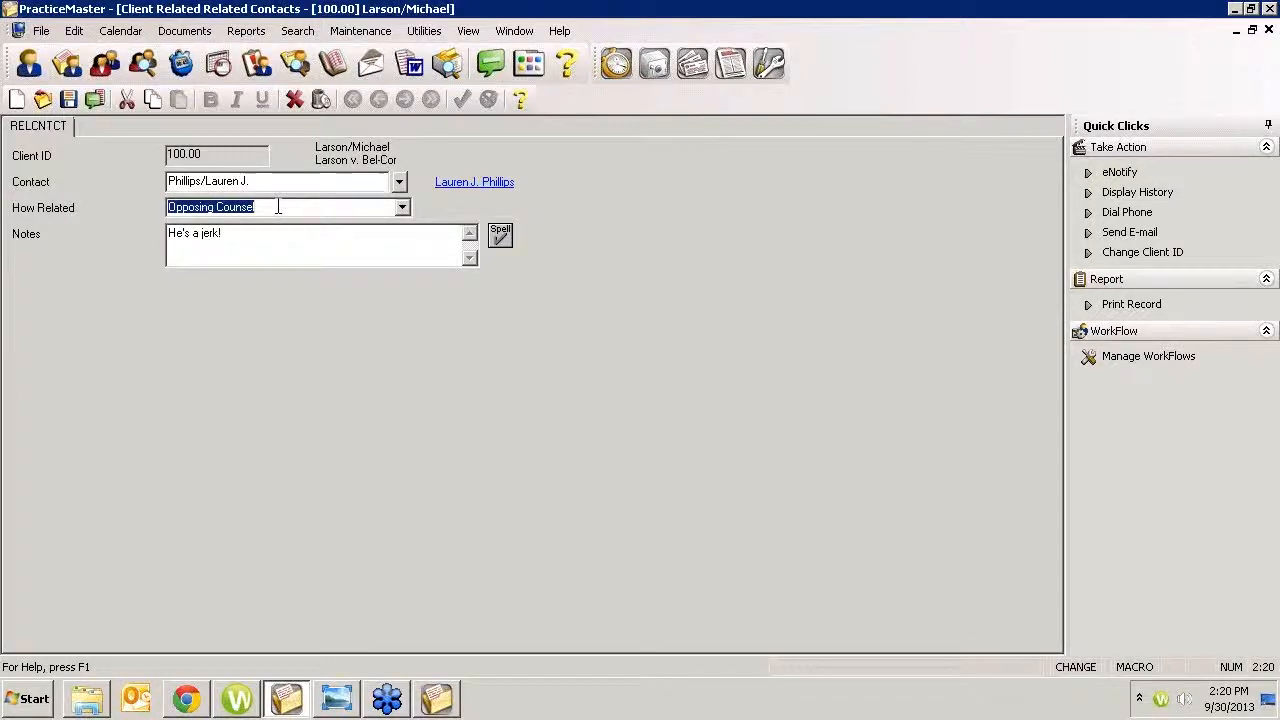
{"action": "type", "text": "Other Attorney"}
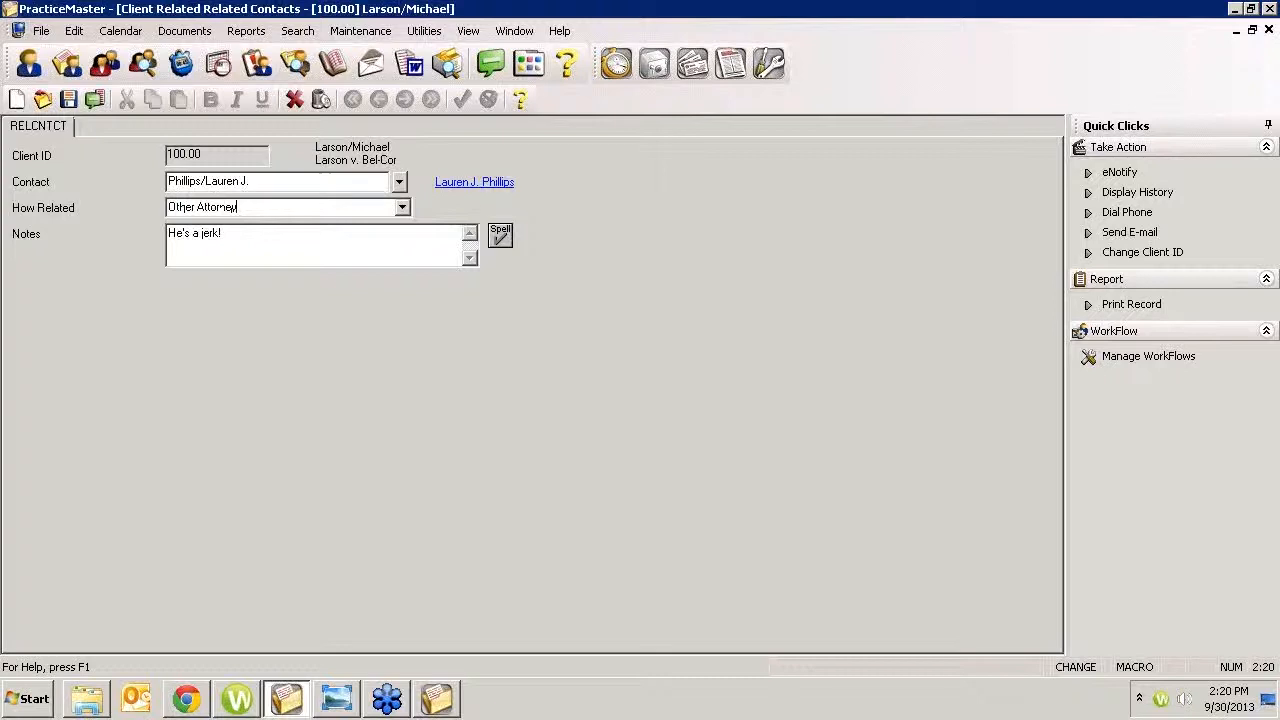
{"action": "key", "text": "Tab"}
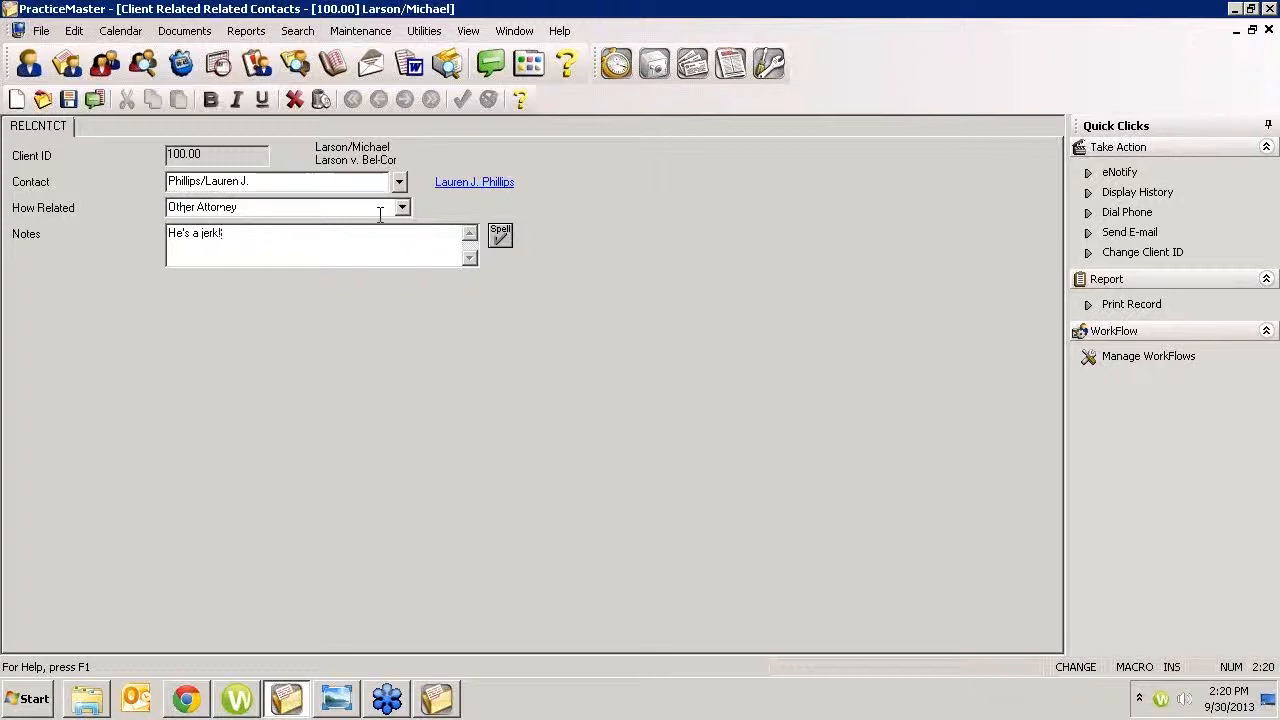
- Compare the custom relationship with the predefined How Related choices, and close the related contact entry without saving its changes
{"action": "left_click", "coordinate": [401, 207]}
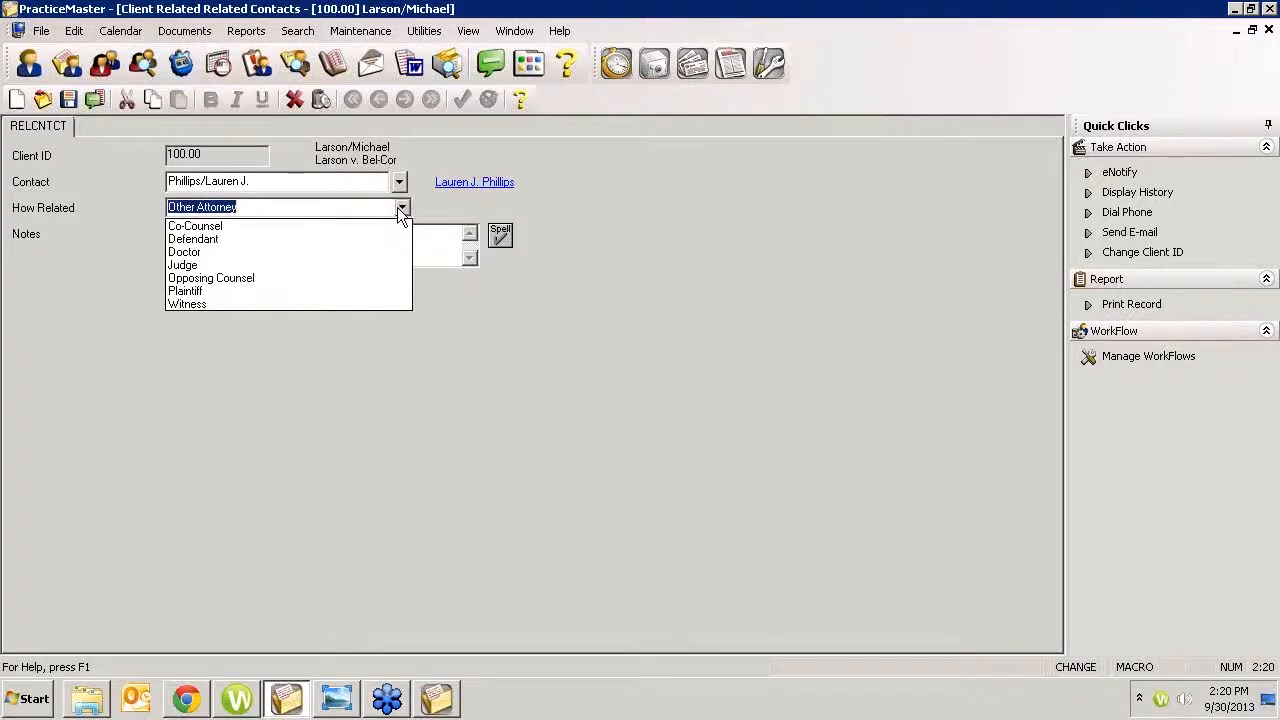
{"action": "left_click", "coordinate": [252, 207]}
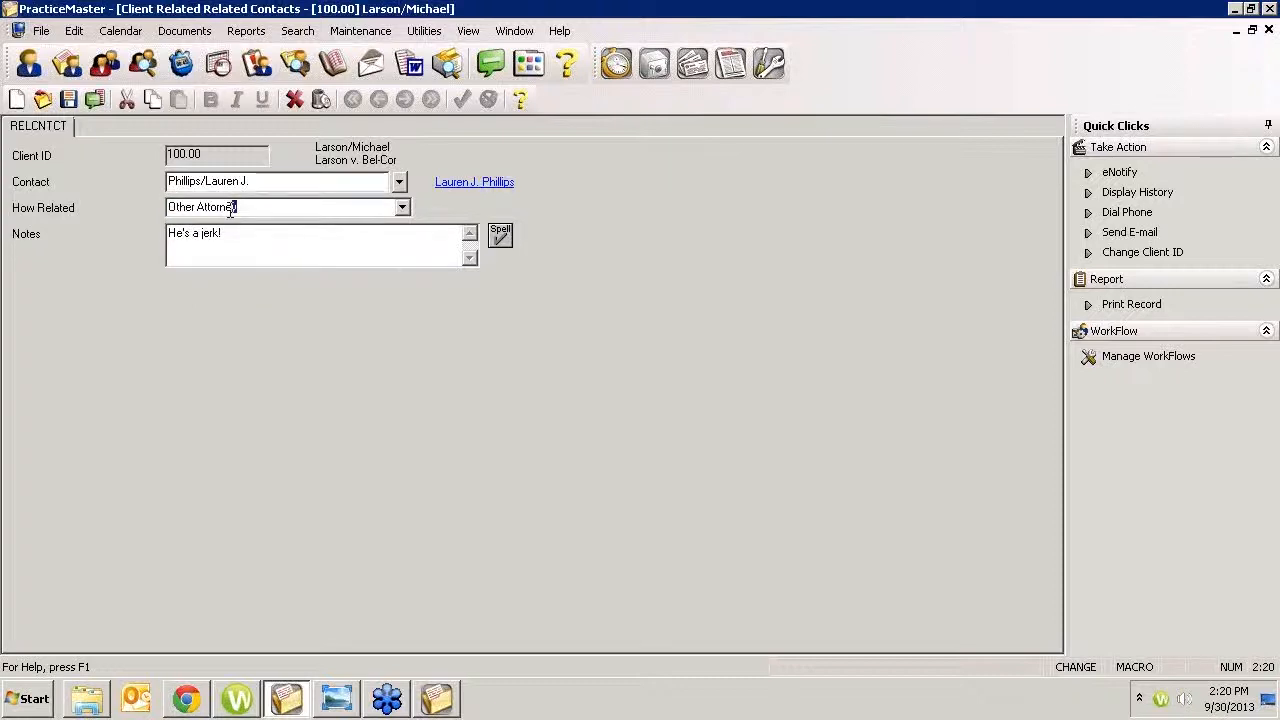
{"action": "left_click", "coordinate": [396, 208]}
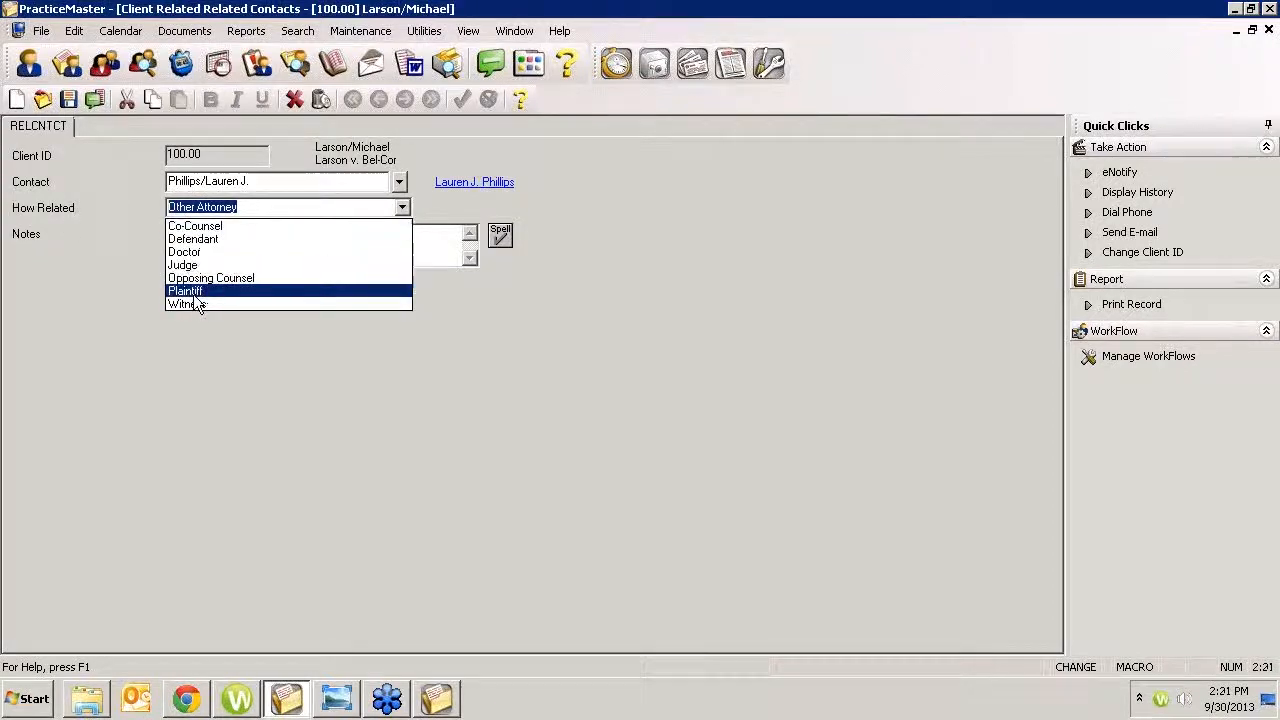
{"action": "left_click", "coordinate": [270, 208]}
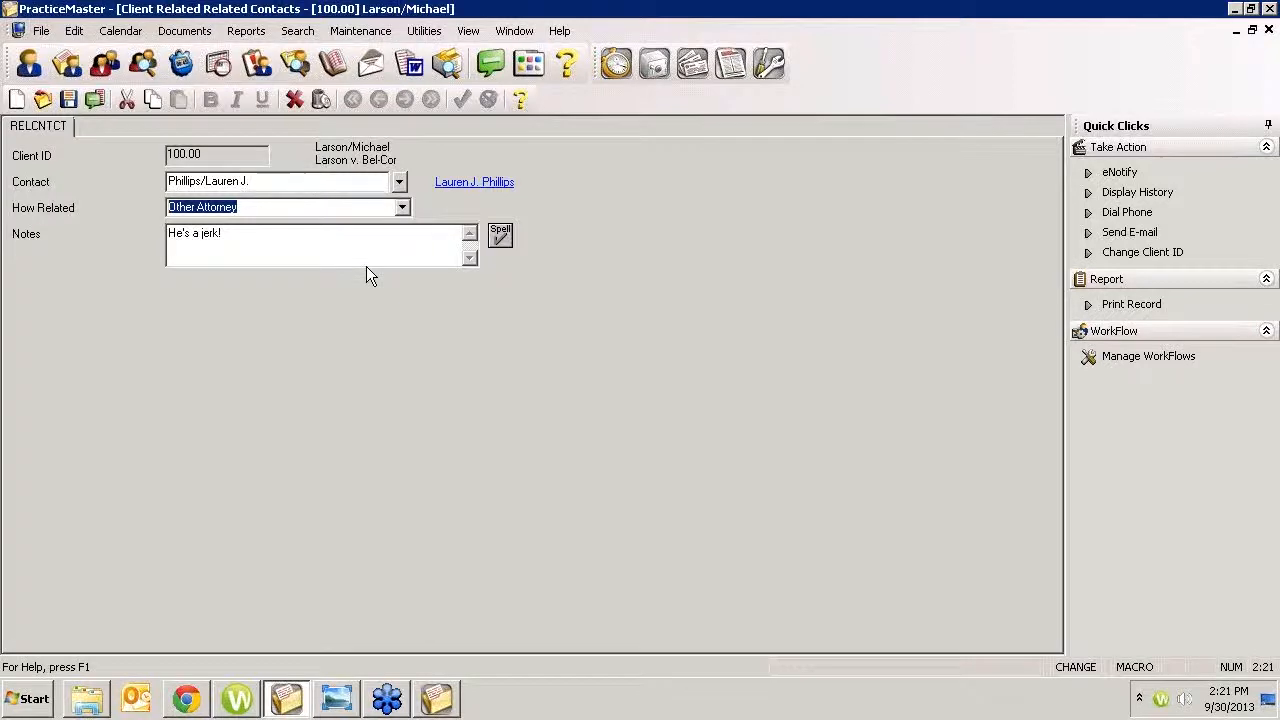
{"action": "left_click", "coordinate": [403, 213]}
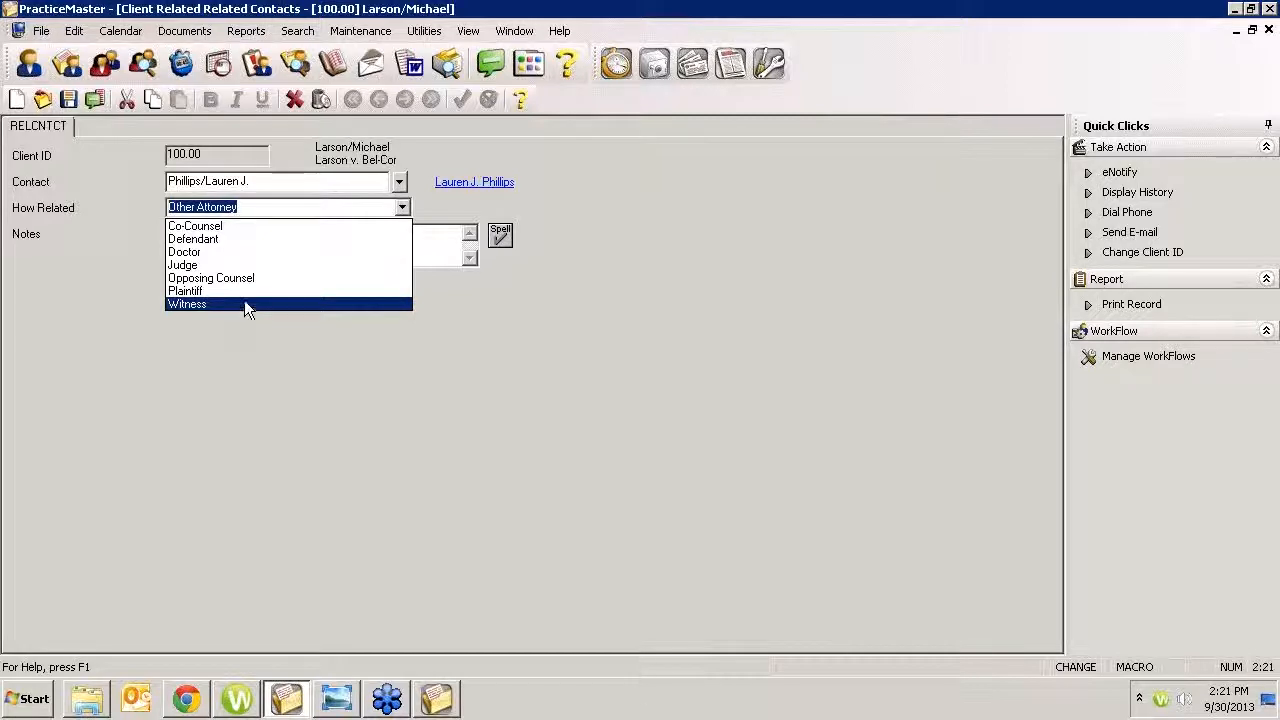
{"action": "left_click", "coordinate": [300, 205]}
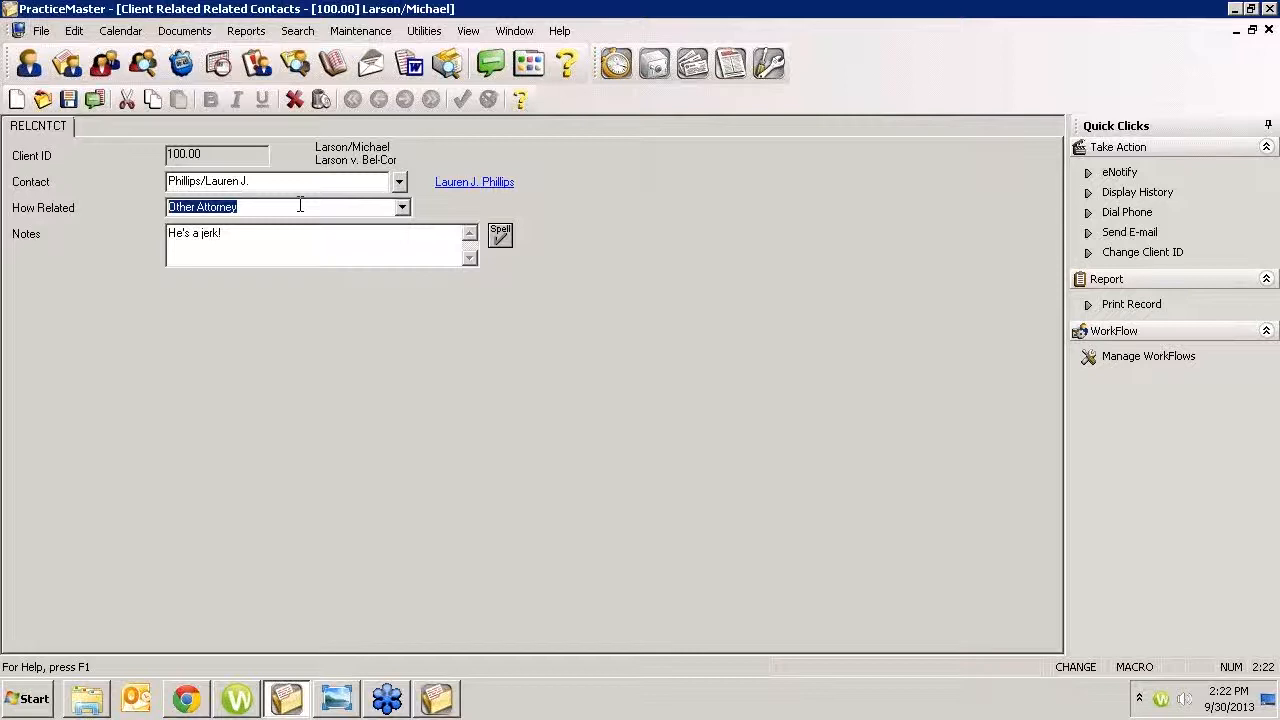
{"action": "left_click", "coordinate": [1268, 30]}
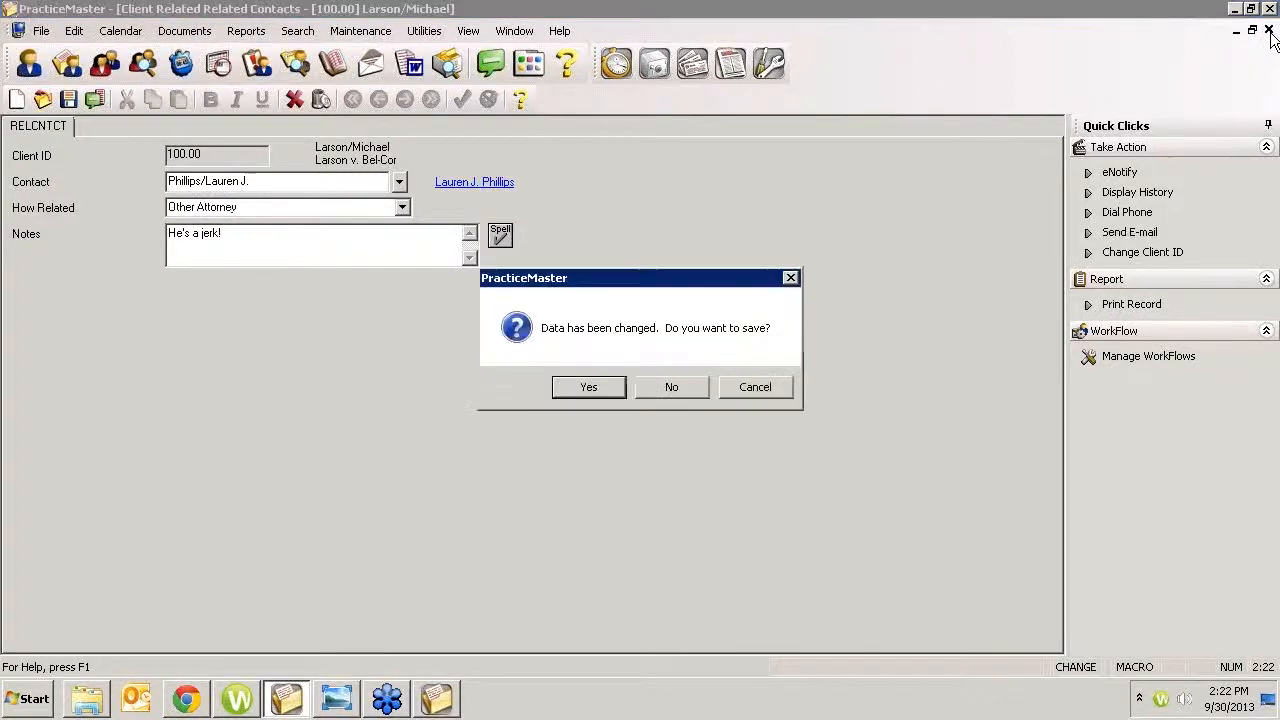
{"action": "left_click", "coordinate": [671, 387]}
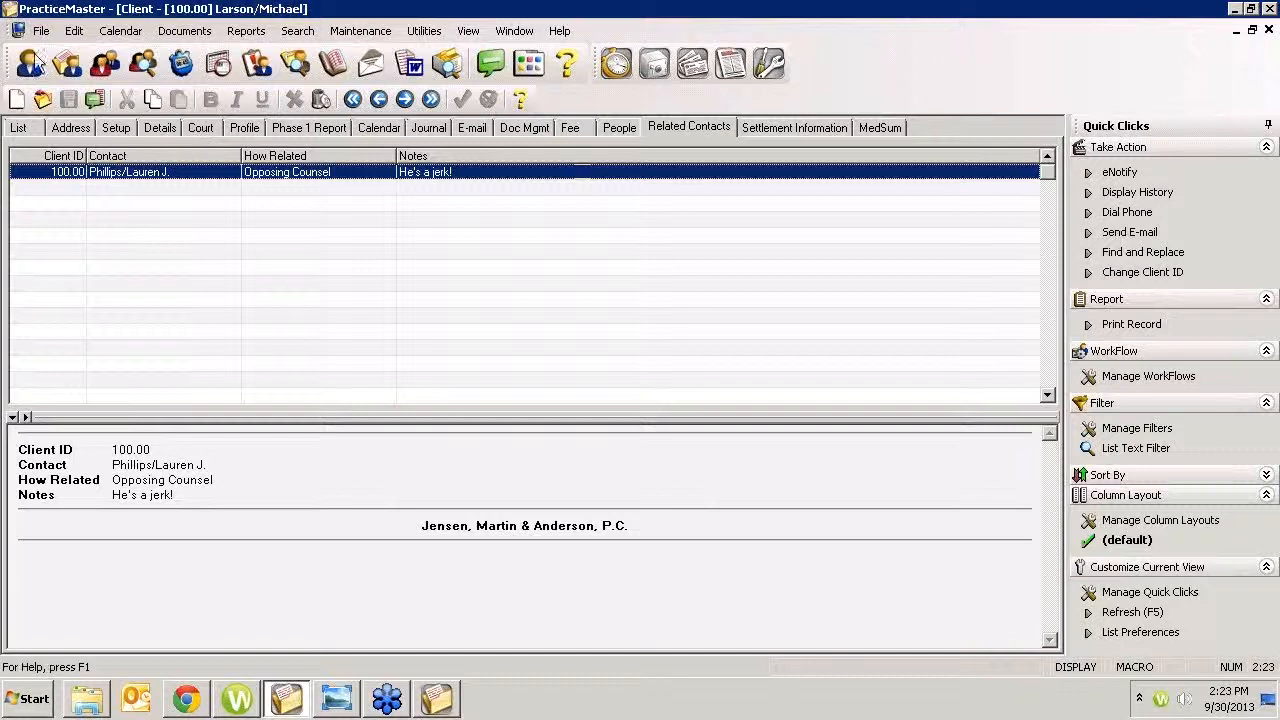
- View the contact file, and look through the Other Contacts of the Bel-Cor matter in the Matter Manager
{"action": "left_click", "coordinate": [105, 63]}
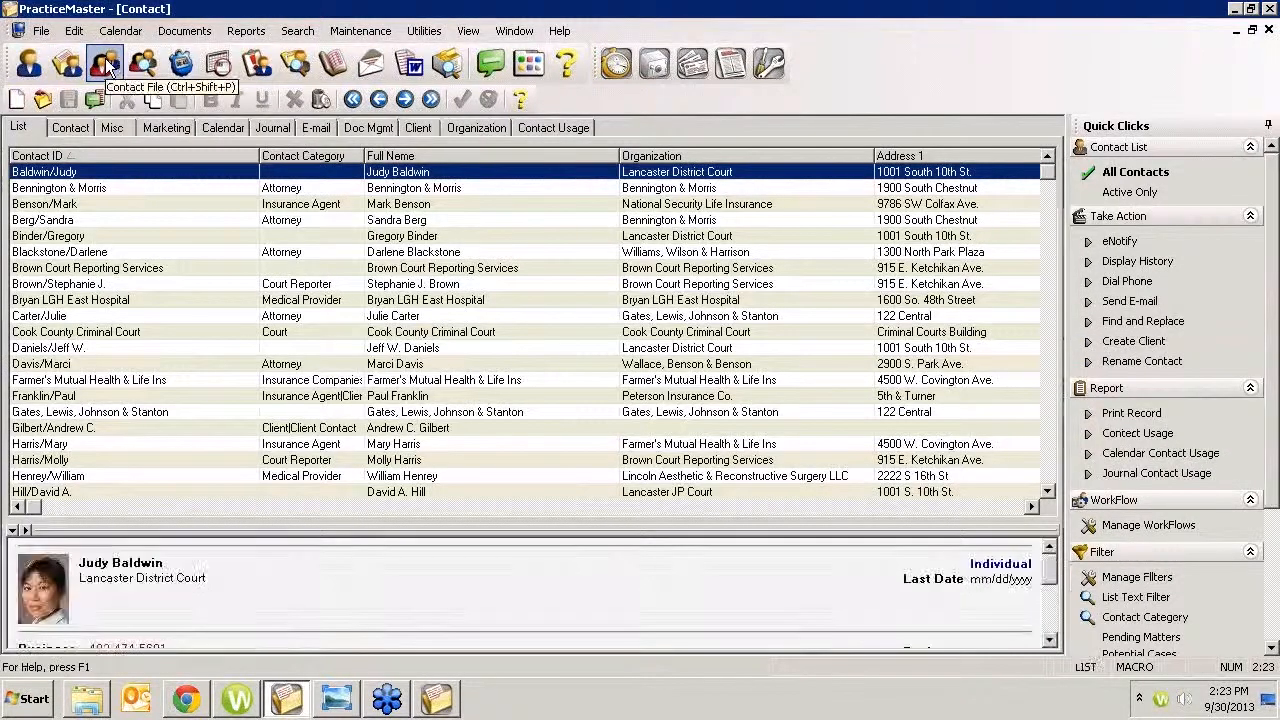
{"action": "left_click", "coordinate": [66, 63]}
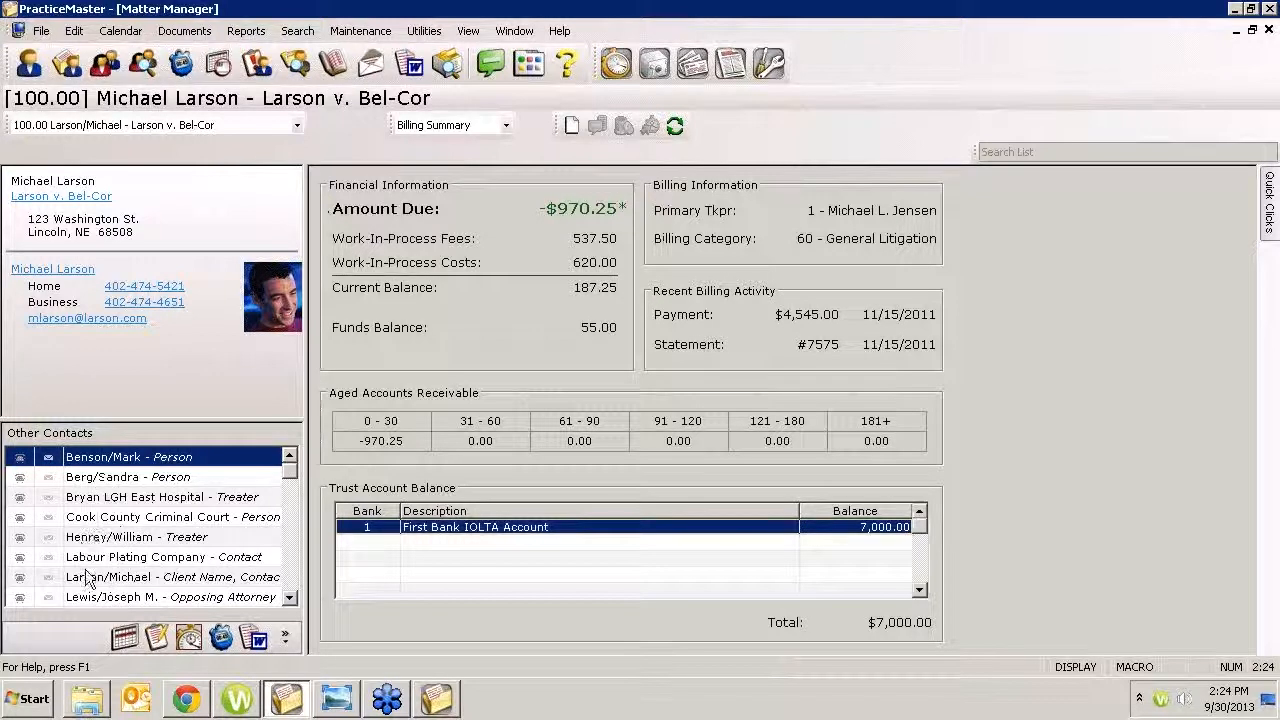
{"action": "left_click", "coordinate": [291, 532]}
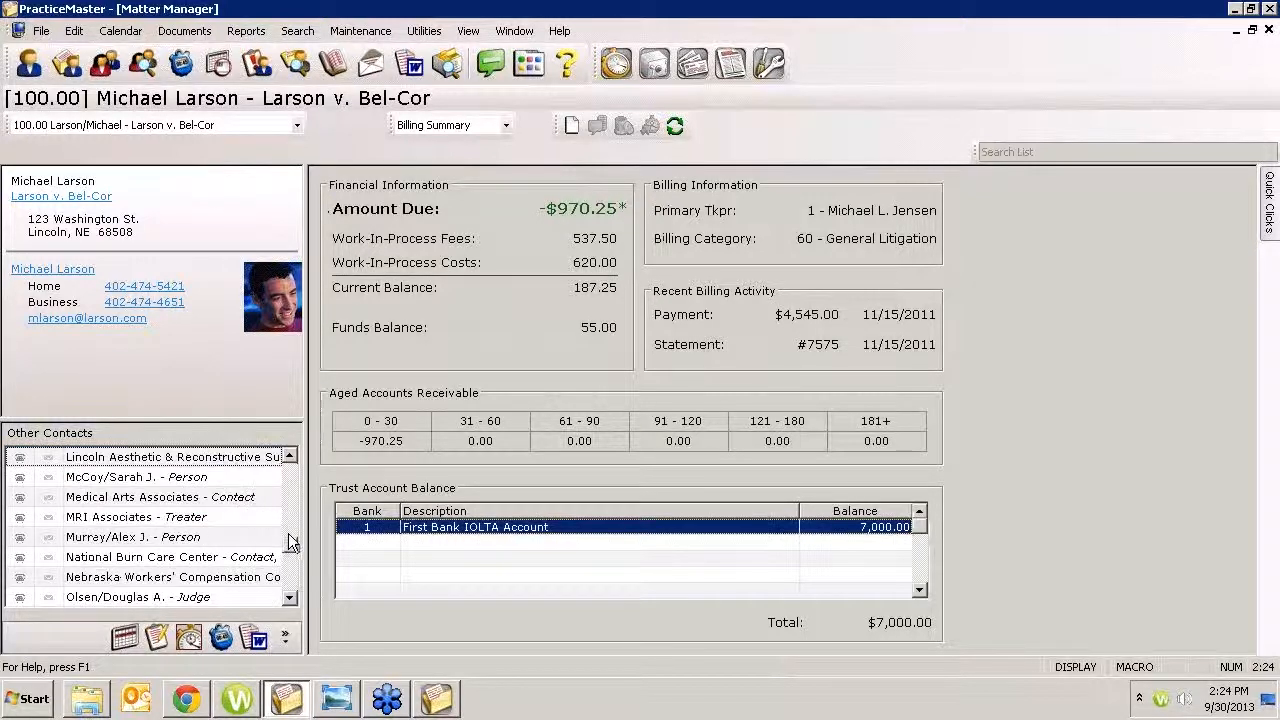
{"action": "left_click", "coordinate": [296, 530]}
{"action": "left_click", "coordinate": [292, 552]}
{"action": "left_click", "coordinate": [291, 565]}
{"action": "left_click", "coordinate": [290, 525]}
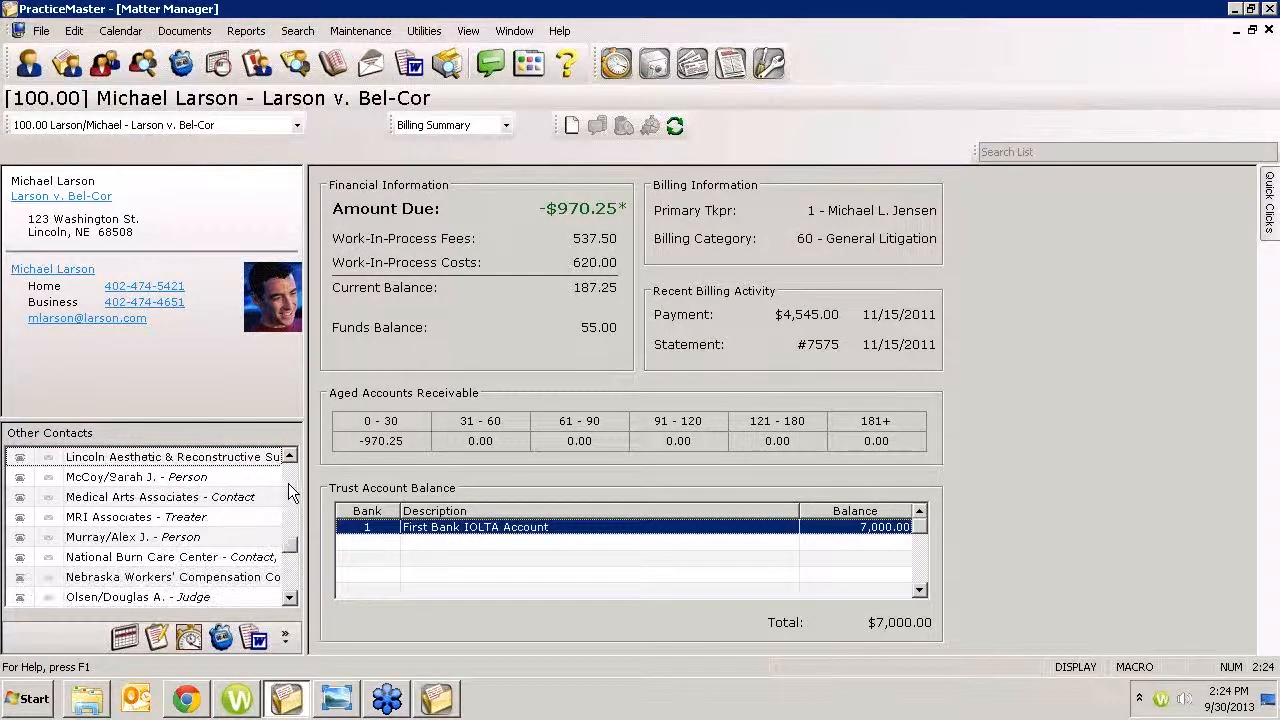
{"action": "left_click", "coordinate": [290, 490]}
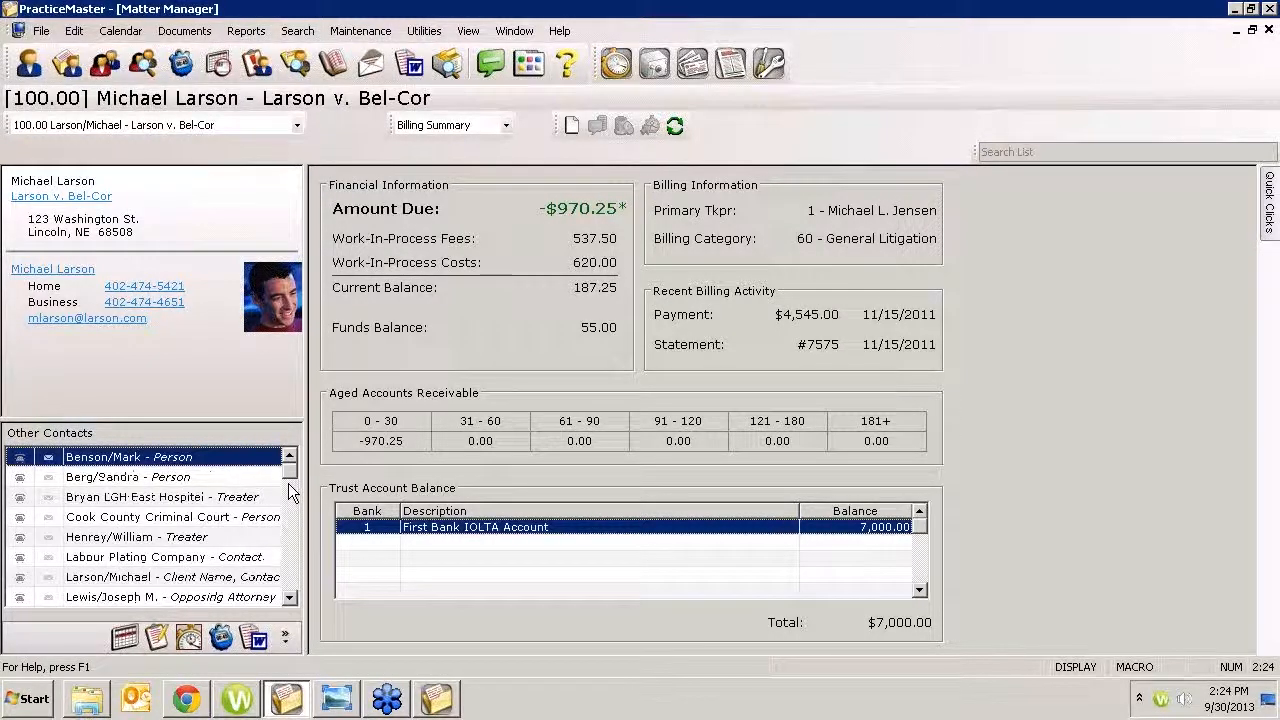